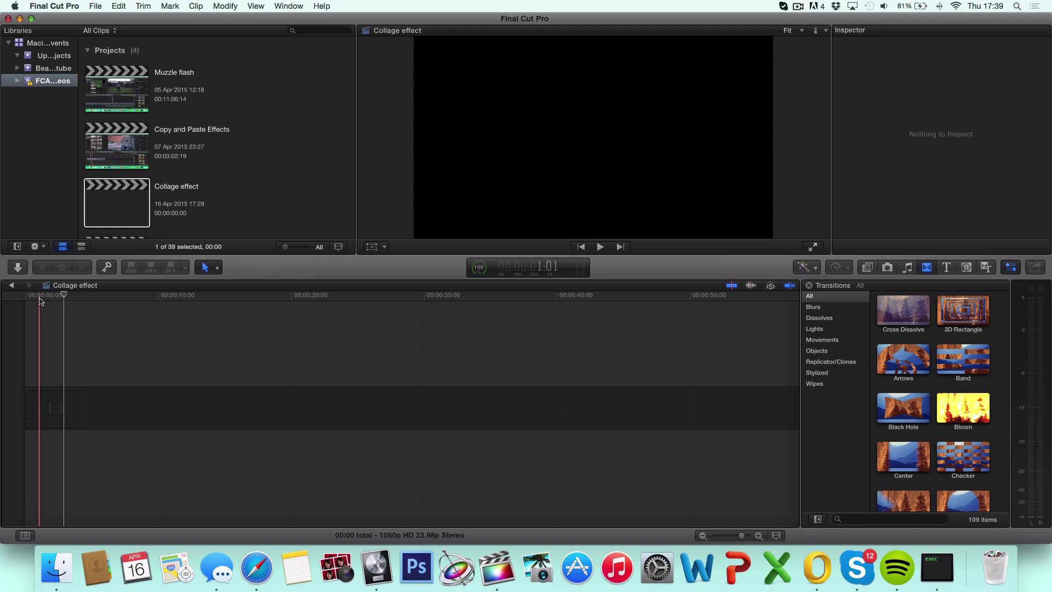
Move the playhead to about 2 seconds near the start of the timeline.
left_click(52, 301)
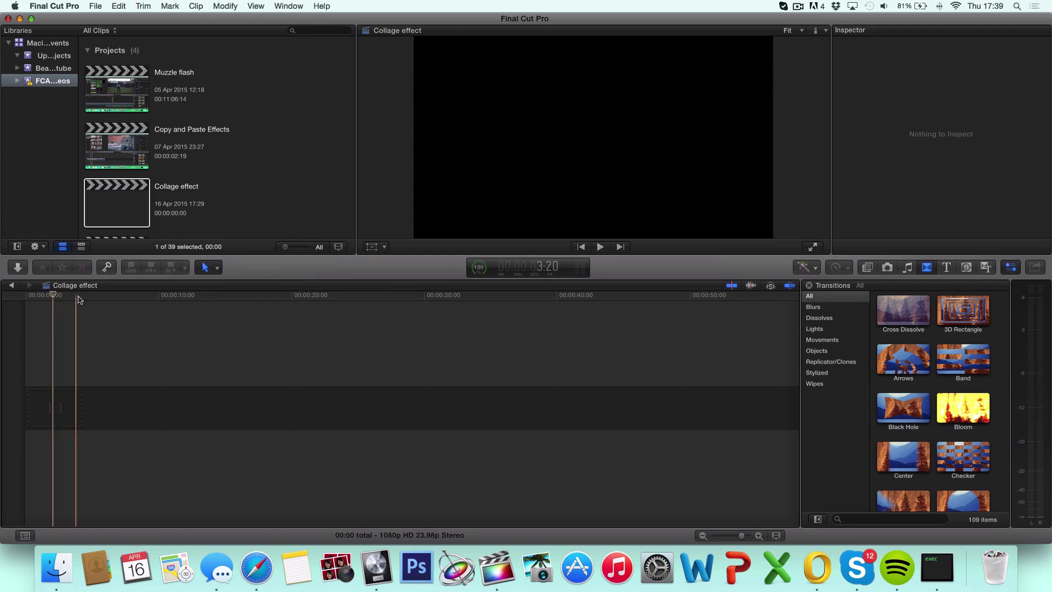
left_click(70, 300)
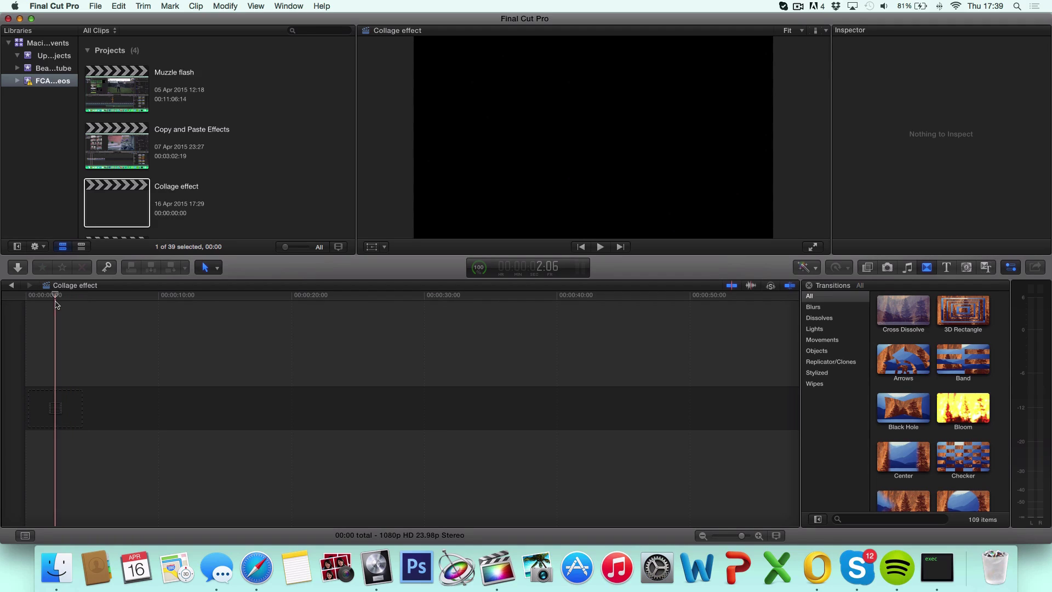
left_click(40, 296)
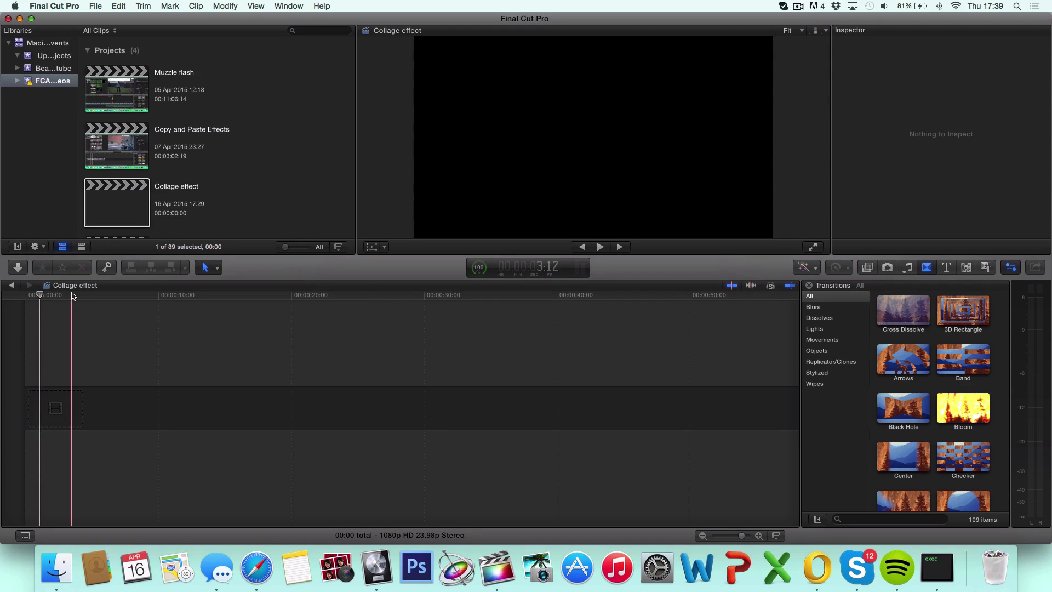
left_click_drag(72, 296, 80, 297)
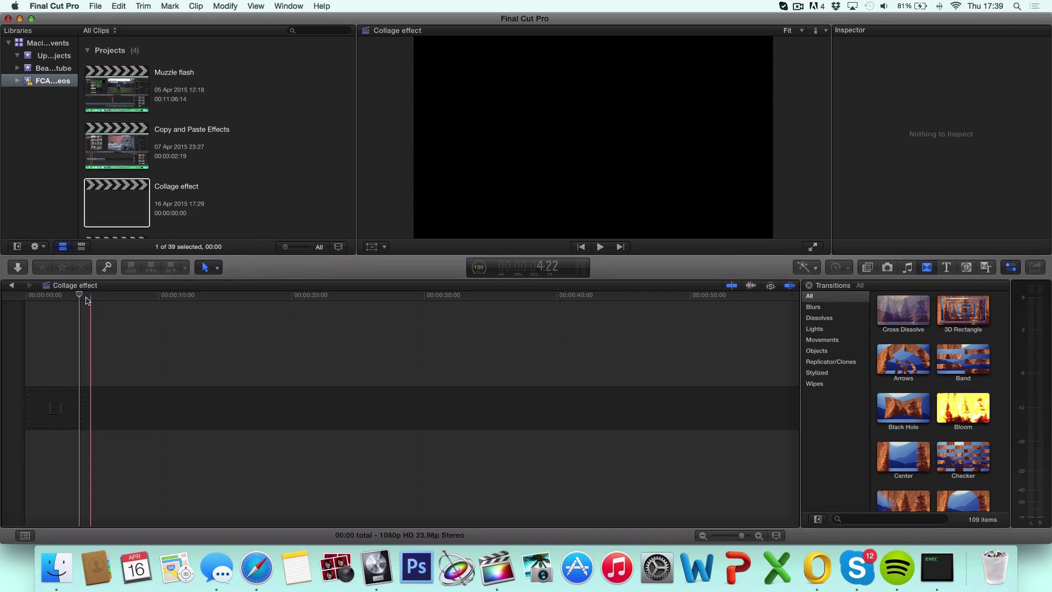
left_click(58, 297)
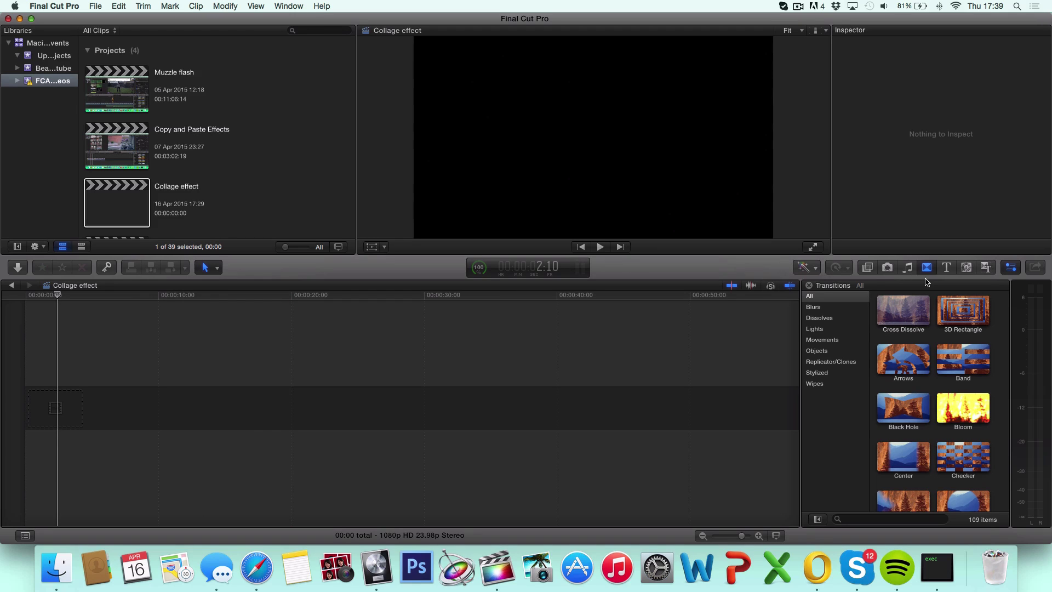
Place a Custom solid generator in the timeline at 1080p HD and set its colour to white.
left_click(968, 268)
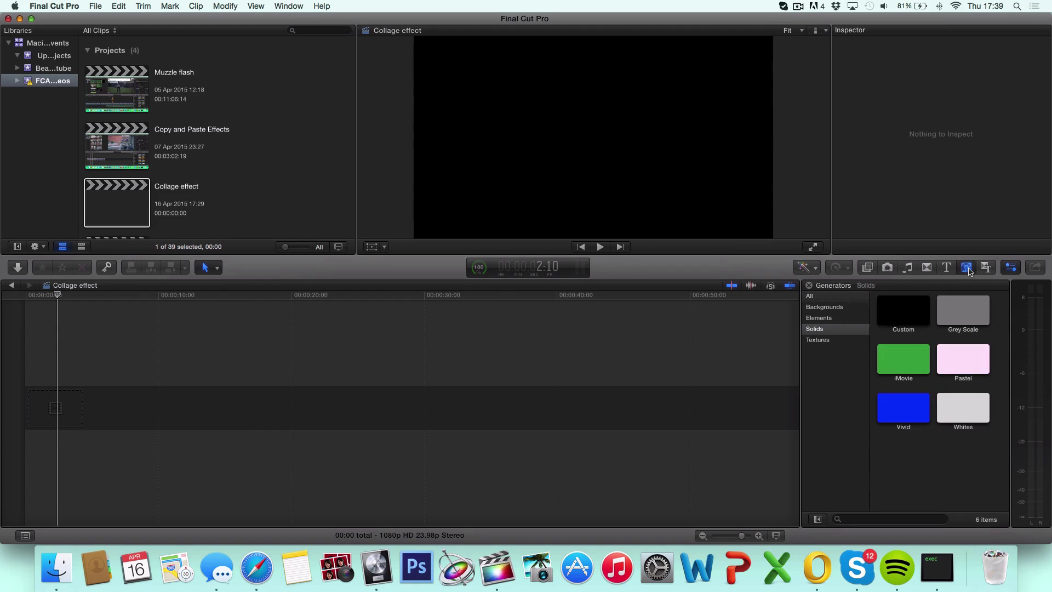
left_click(899, 311)
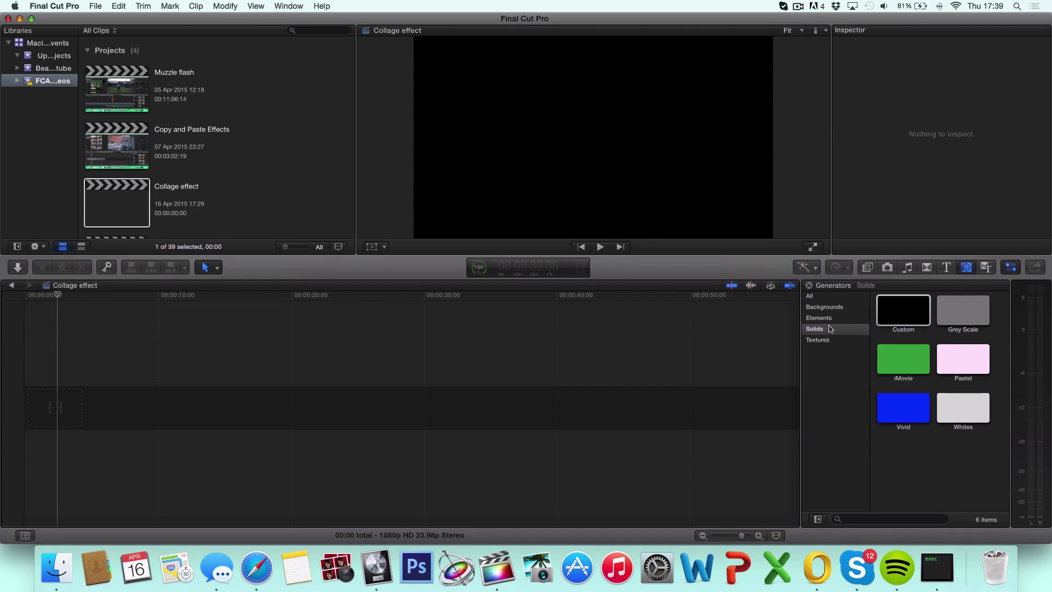
left_click_drag(900, 317, 285, 425)
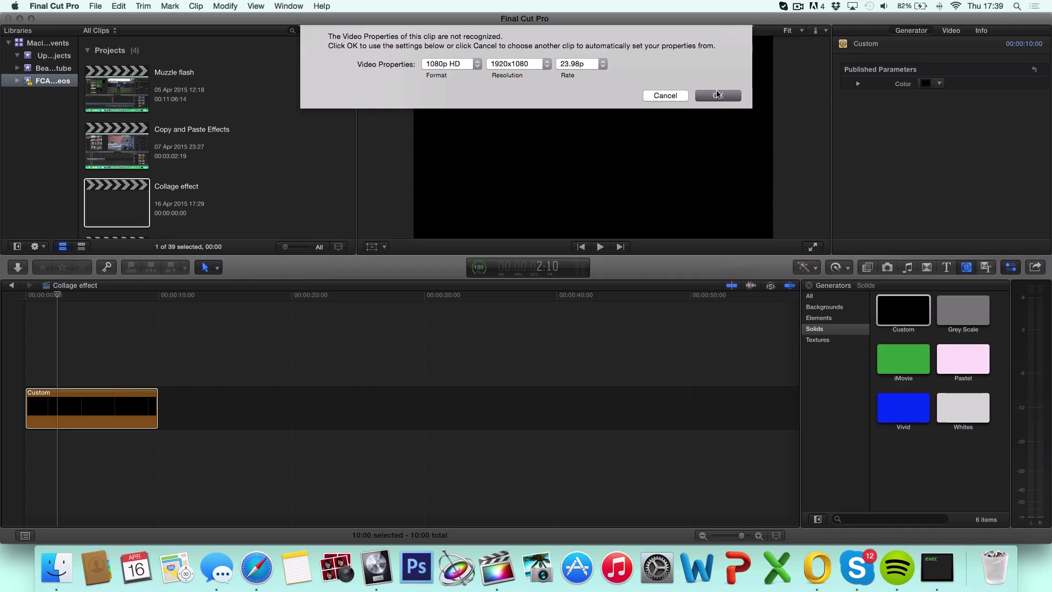
left_click(718, 95)
left_click(96, 392)
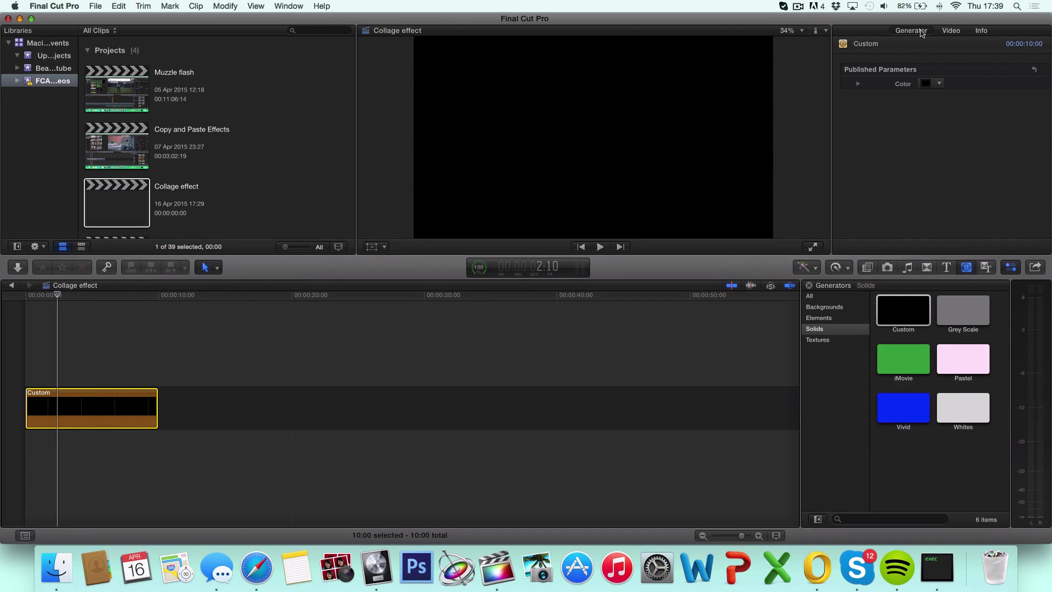
left_click_drag(936, 85, 919, 199)
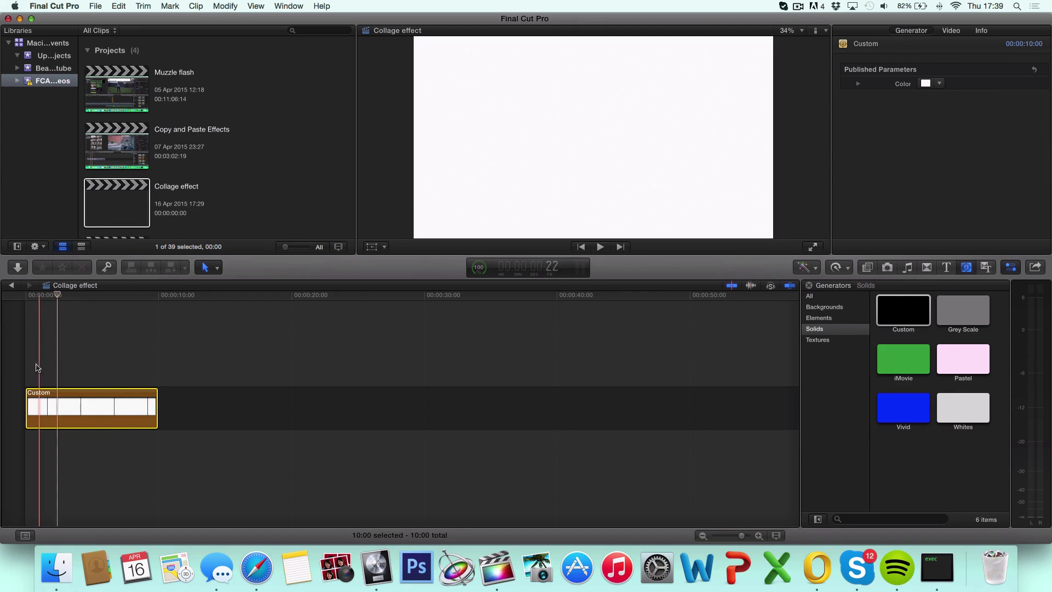
Drag seven photos from iPhoto's latest import into the Final Cut Pro timeline.
left_click(537, 568)
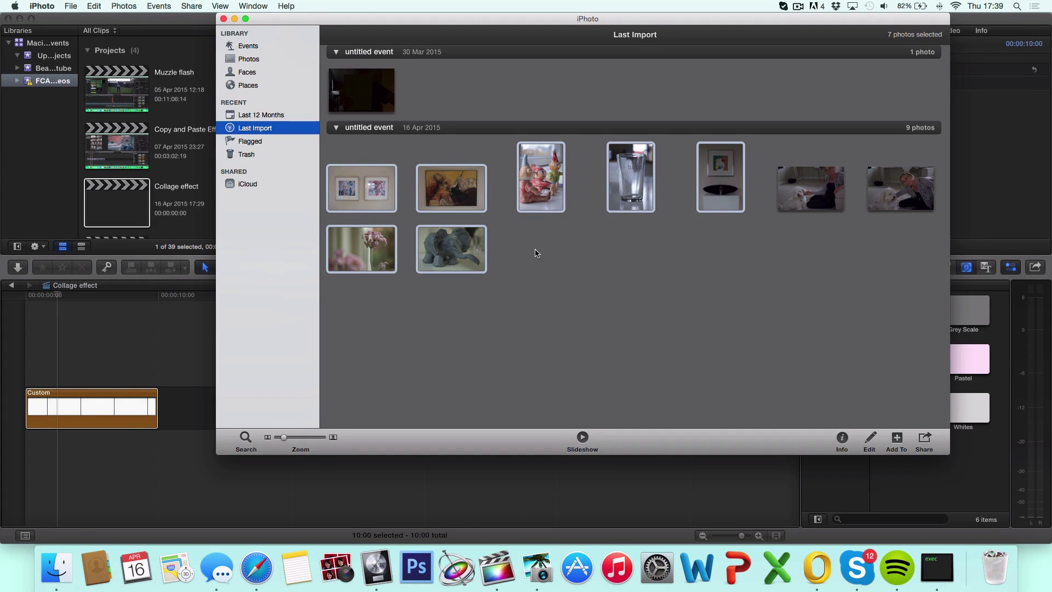
left_click(527, 201)
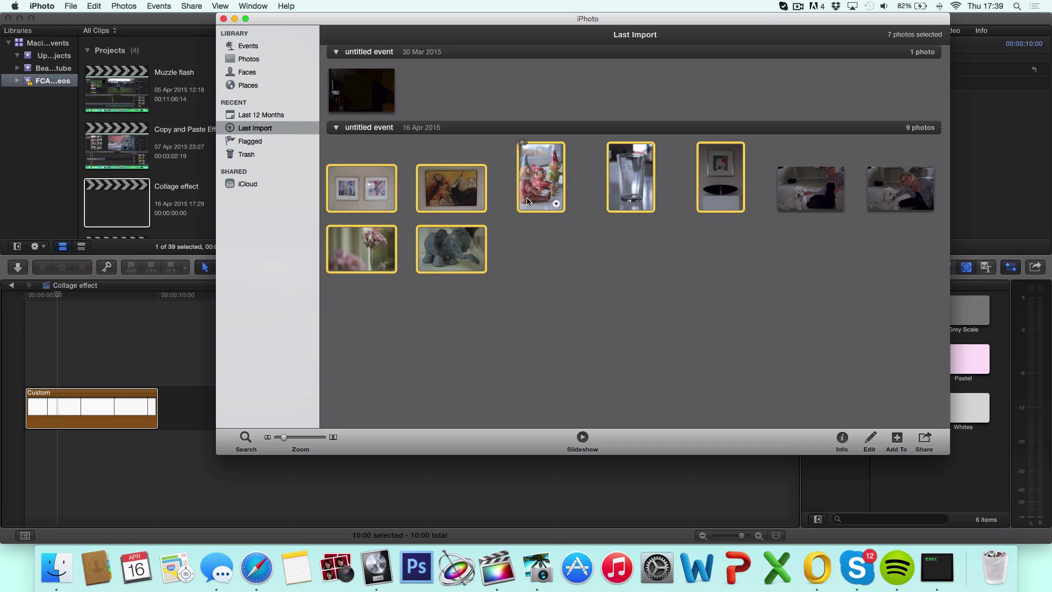
left_click_drag(530, 190, 80, 324)
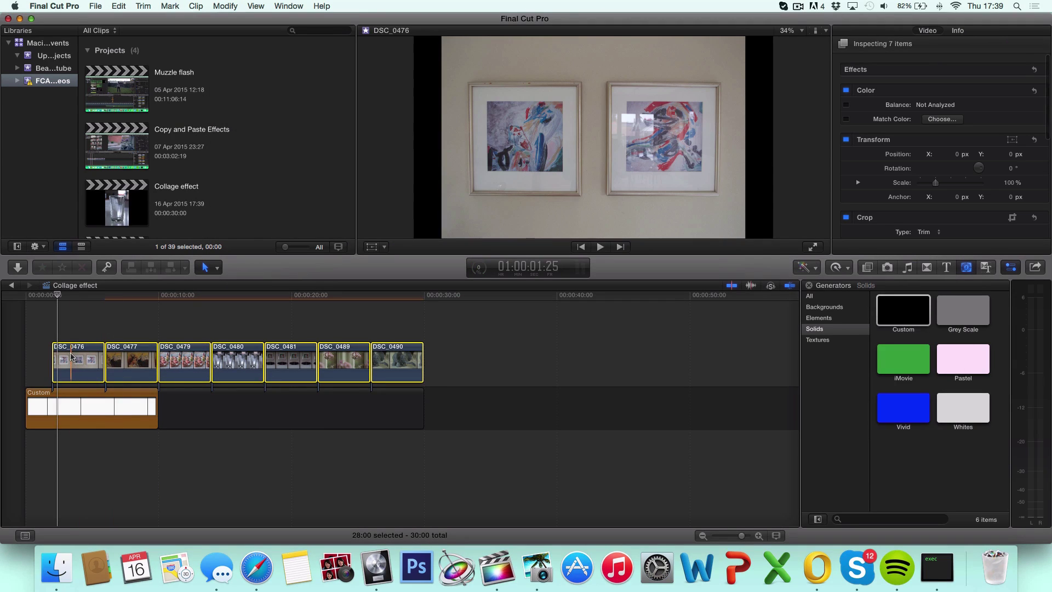
Stack DSC_0477, 0479, 0480, 0481, 0489 and 0490 above DSC_0476 at 00:00, then select all seven.
left_click(108, 333)
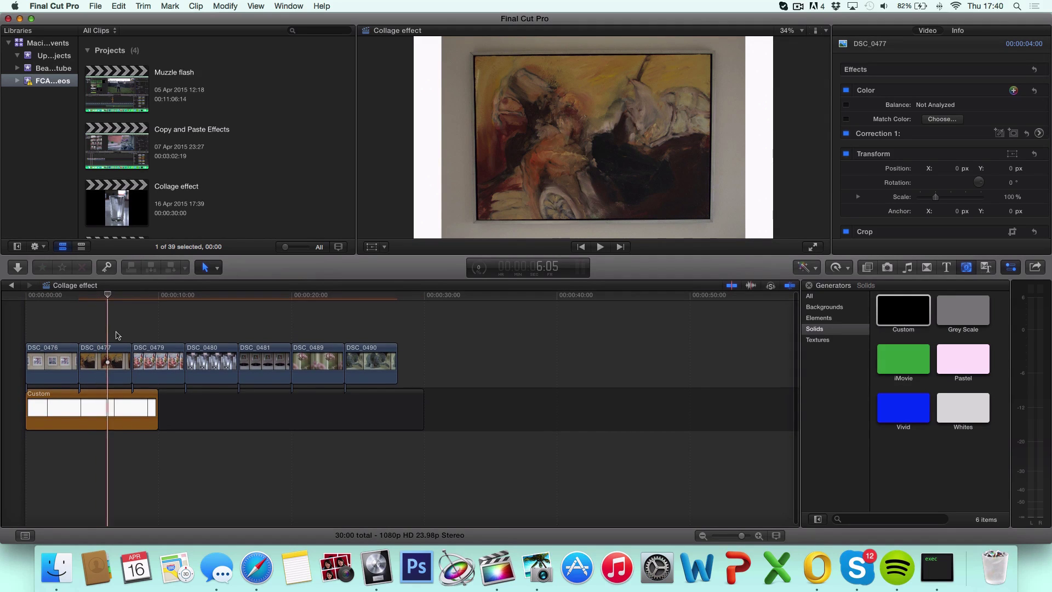
left_click_drag(102, 353, 49, 312)
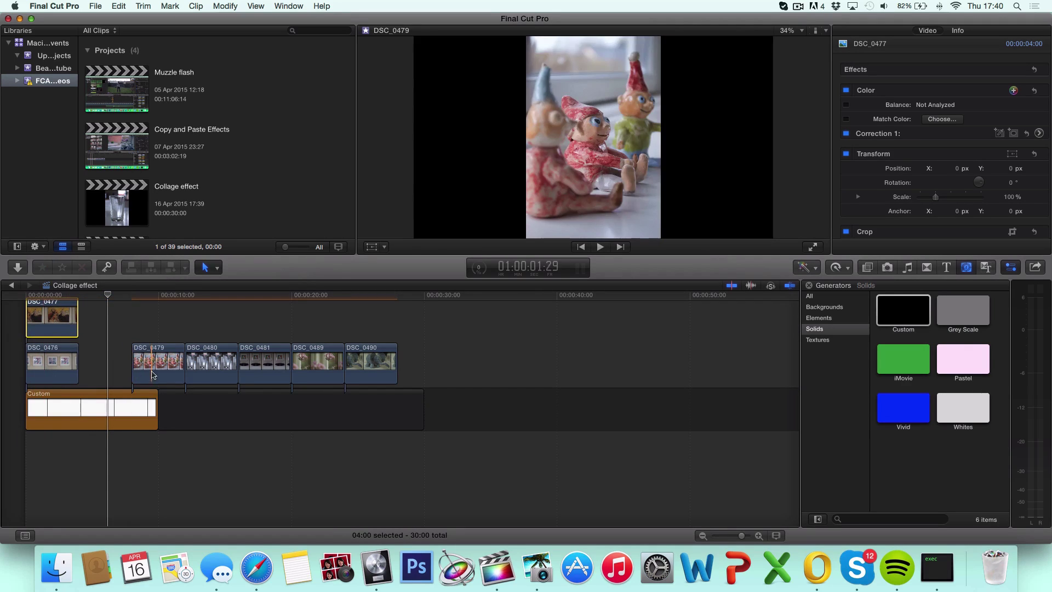
left_click_drag(157, 359, 42, 280)
left_click_drag(199, 434, 40, 296)
left_click_drag(254, 437, 52, 312)
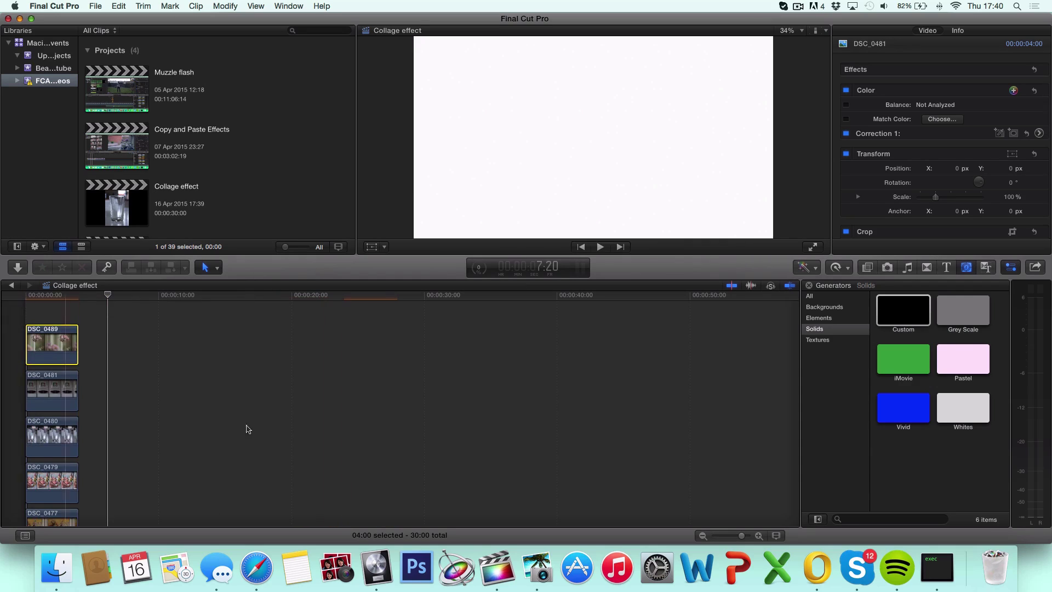
left_click_drag(247, 427, 88, 385)
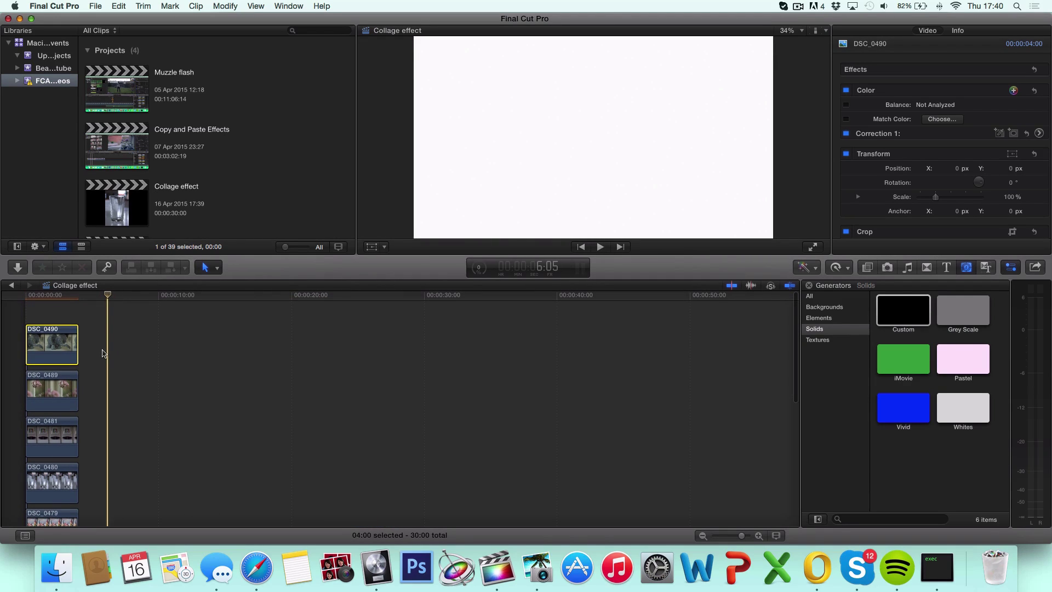
mouse_move(99, 348)
left_mouse_down()
mouse_move(48, 375)
mouse_move(44, 523)
mouse_move(41, 366)
mouse_move(82, 329)
mouse_move(100, 327)
left_mouse_up()
scroll(100, 327, "up", 4)
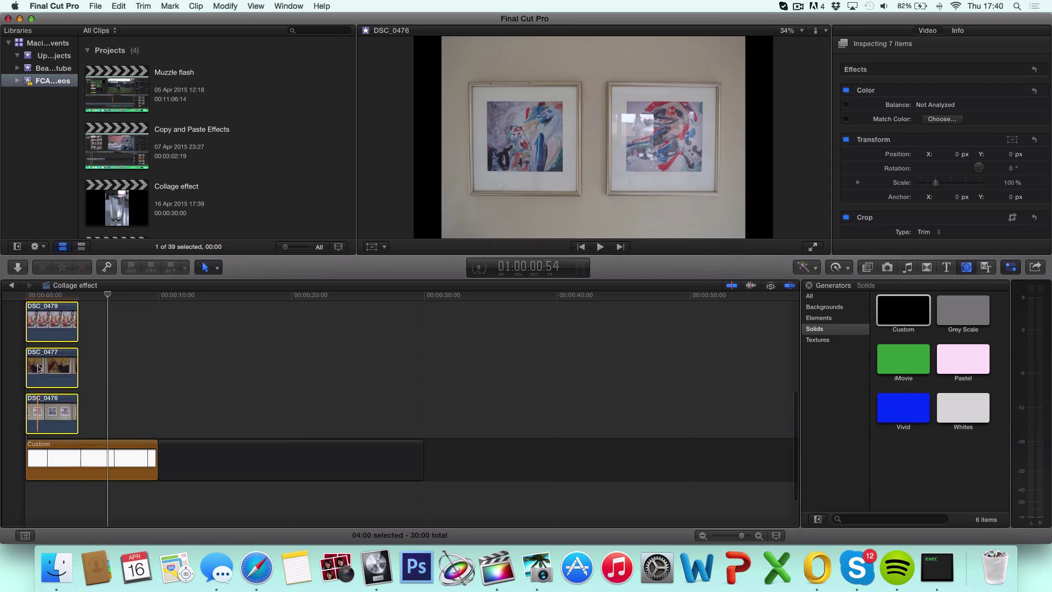
scroll(100, 328, "up", 5)
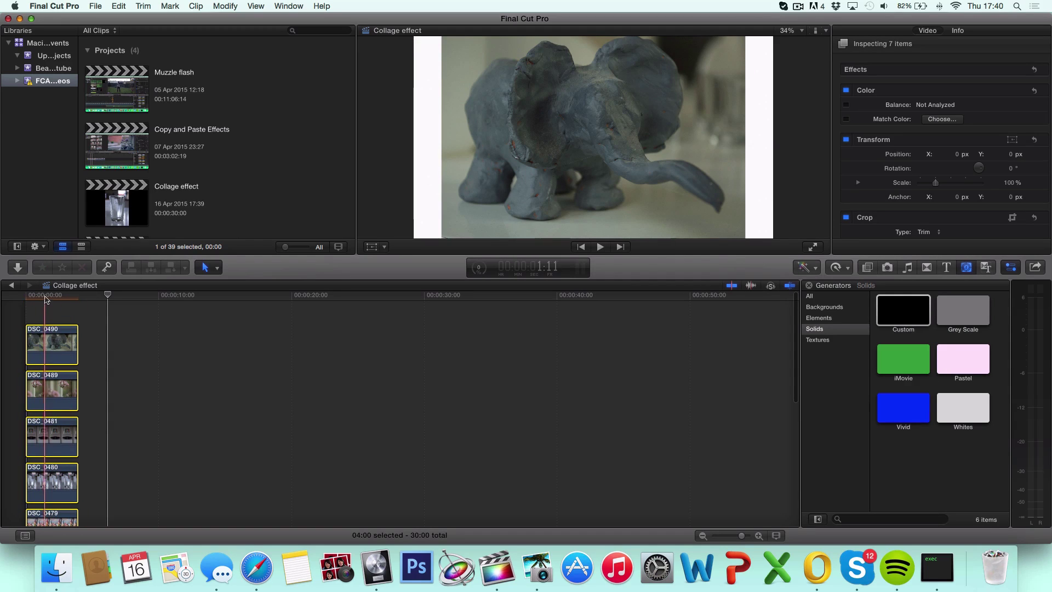
Shrink the stacked photos to about 31% with the viewer's transform controls.
left_click(370, 247)
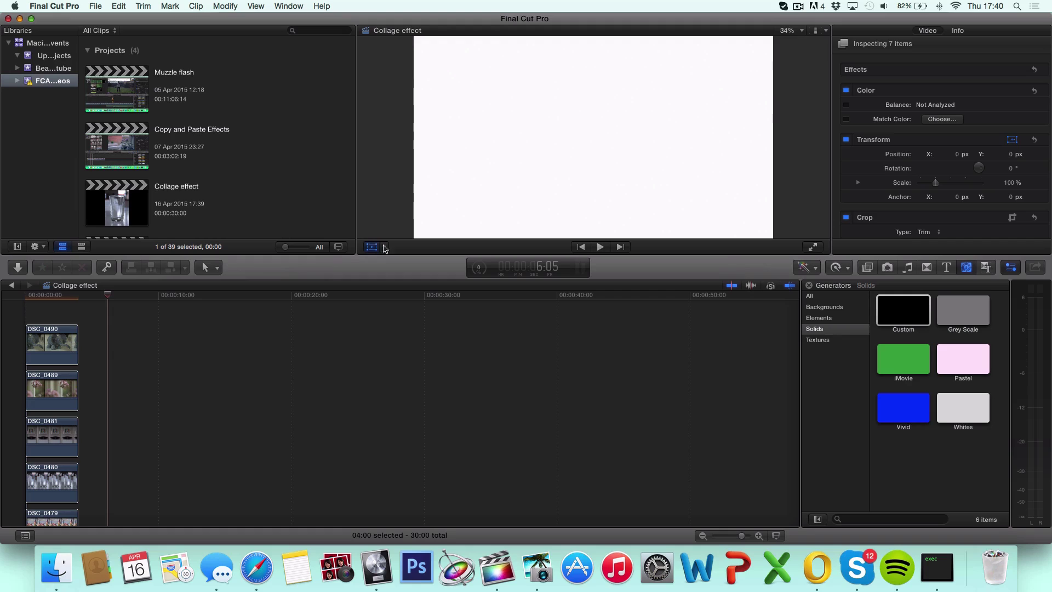
left_click(48, 296)
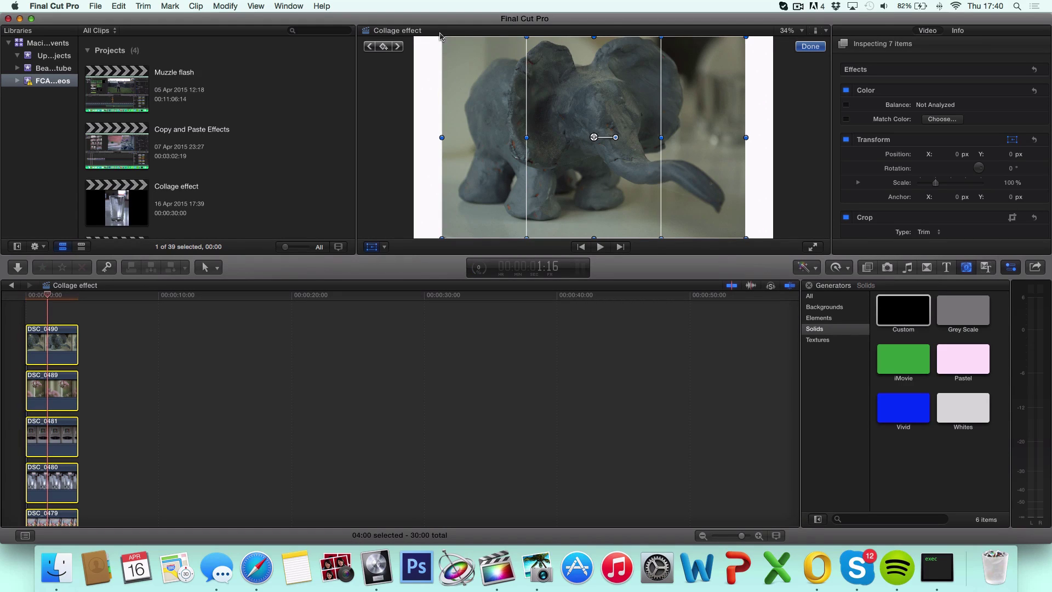
left_click_drag(442, 38, 545, 105)
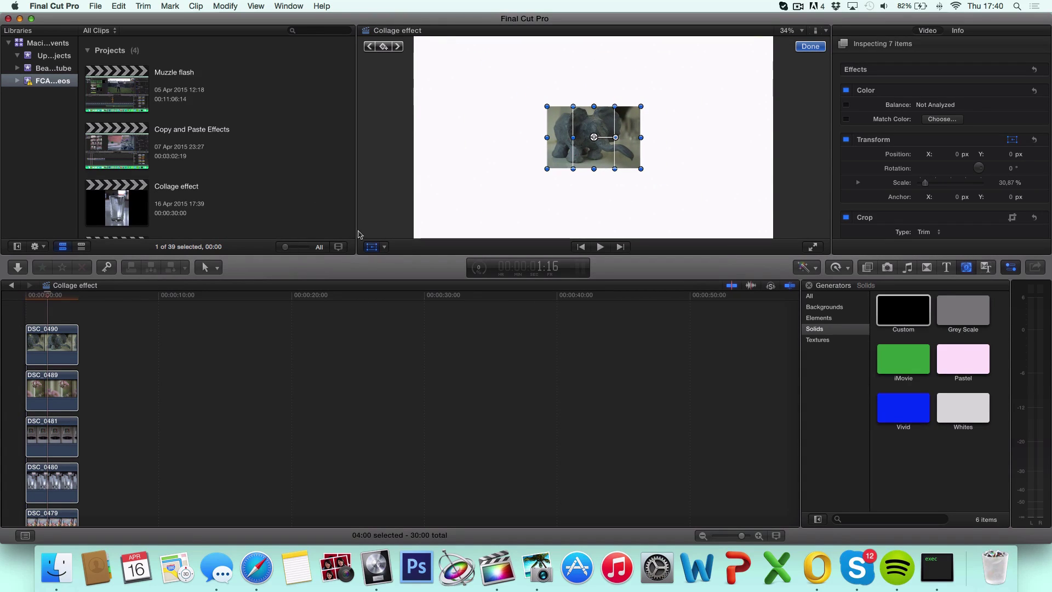
left_click(109, 338)
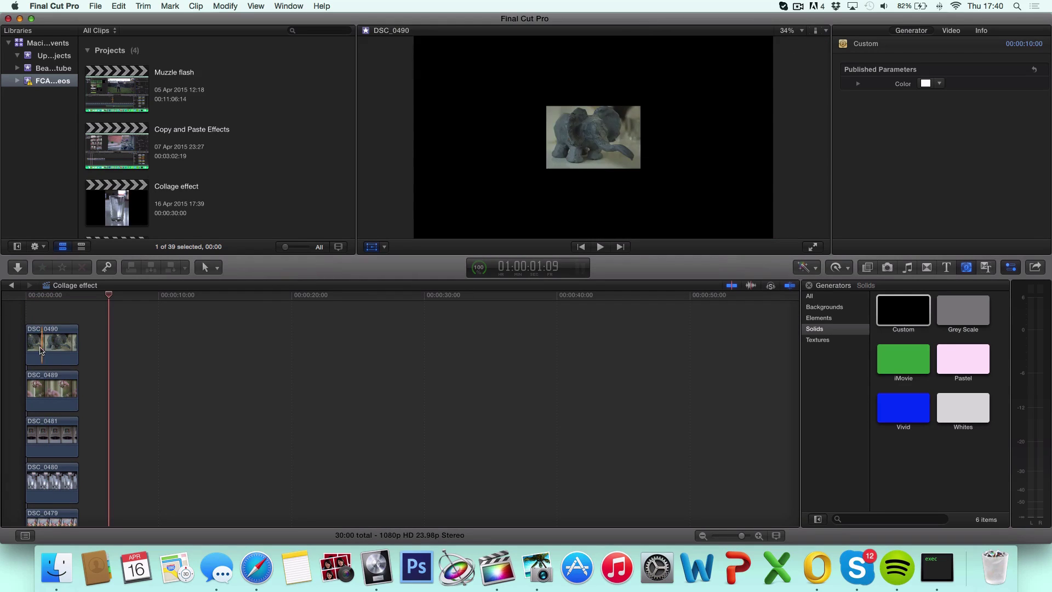
Move the elephant photo DSC_0490 into its grid position.
left_click(60, 339)
left_click(48, 297)
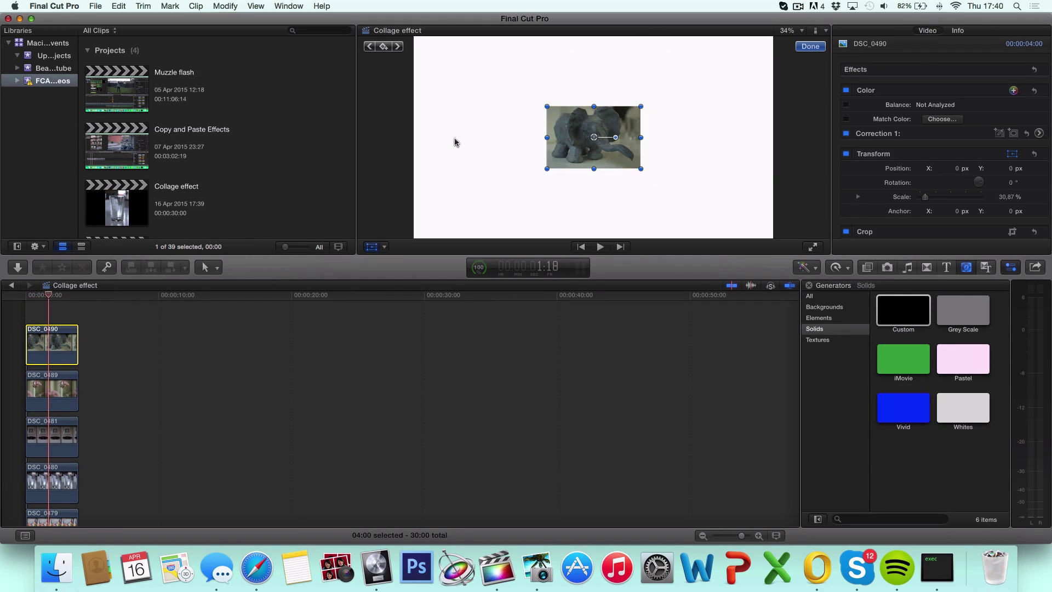
left_click_drag(556, 138, 431, 77)
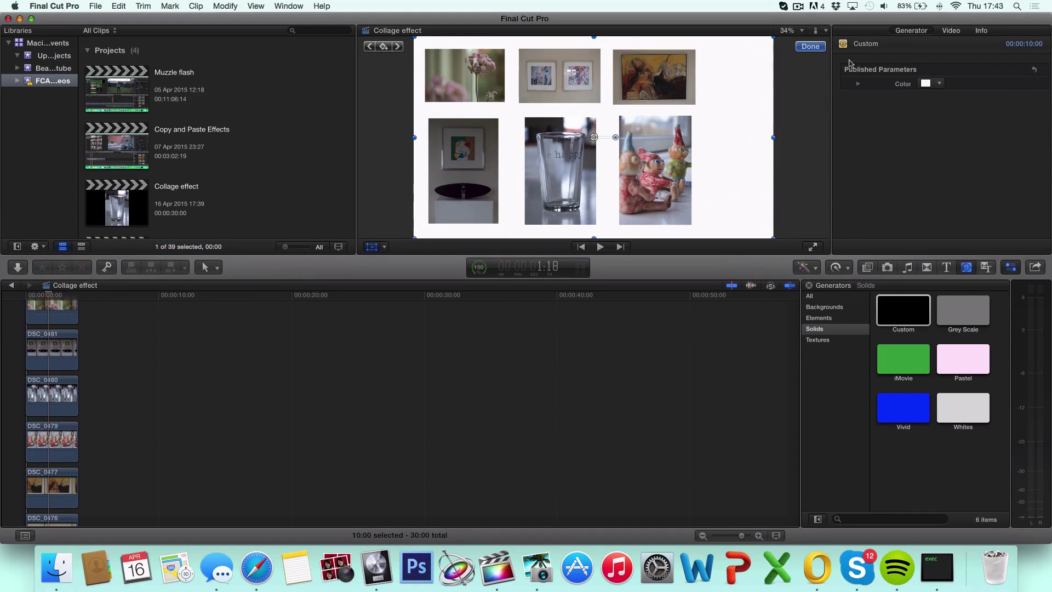
Finish the on-screen transform and play back the collage to review the grid.
left_click(816, 48)
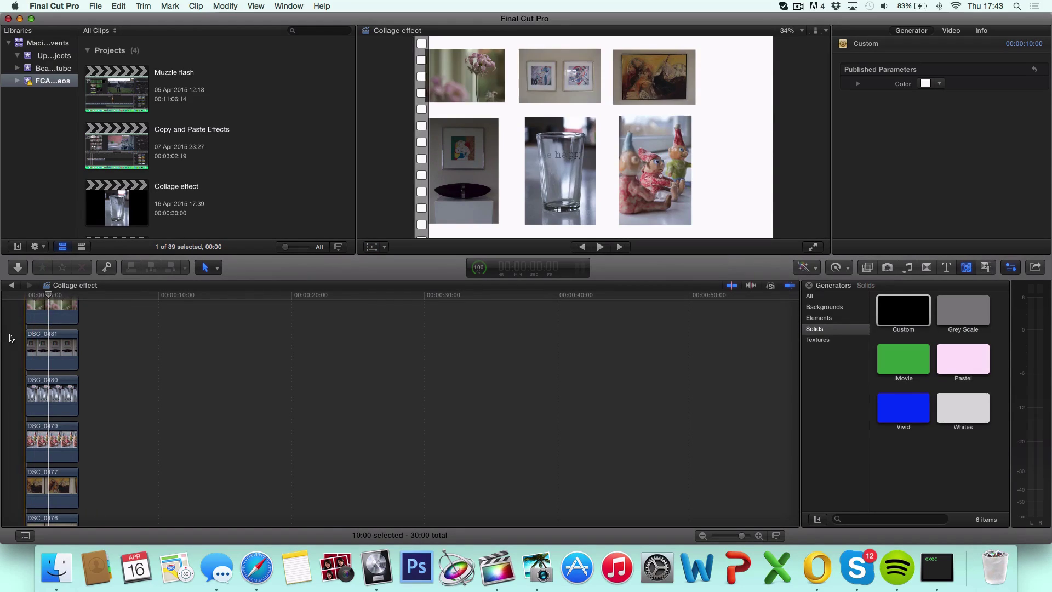
key("space")
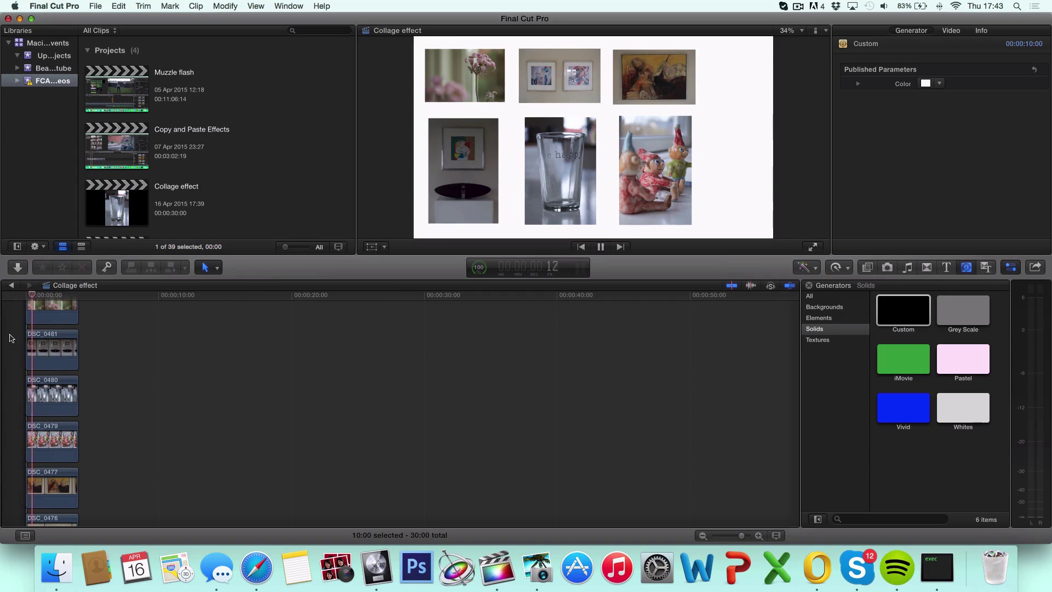
key("space")
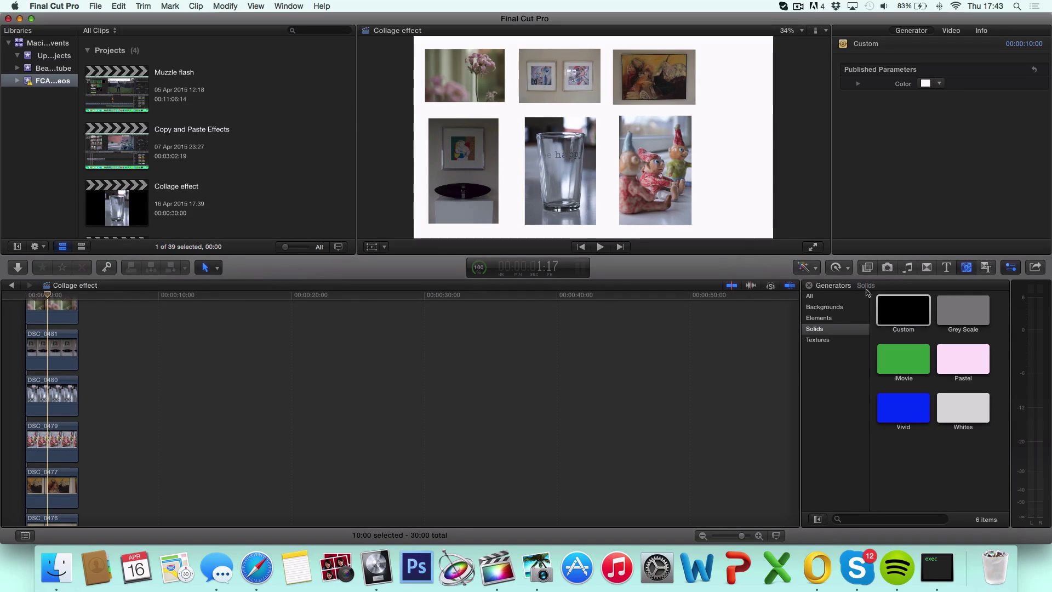
left_click(927, 268)
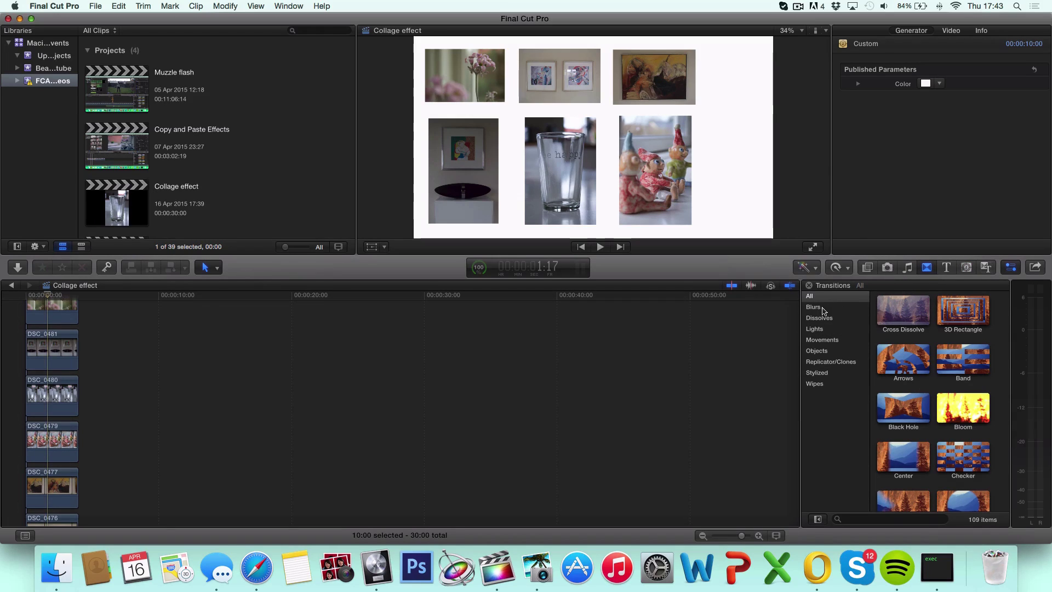
Scroll the Transitions browser down to the Slide transition and preview it.
scroll(893, 378, "down", 10)
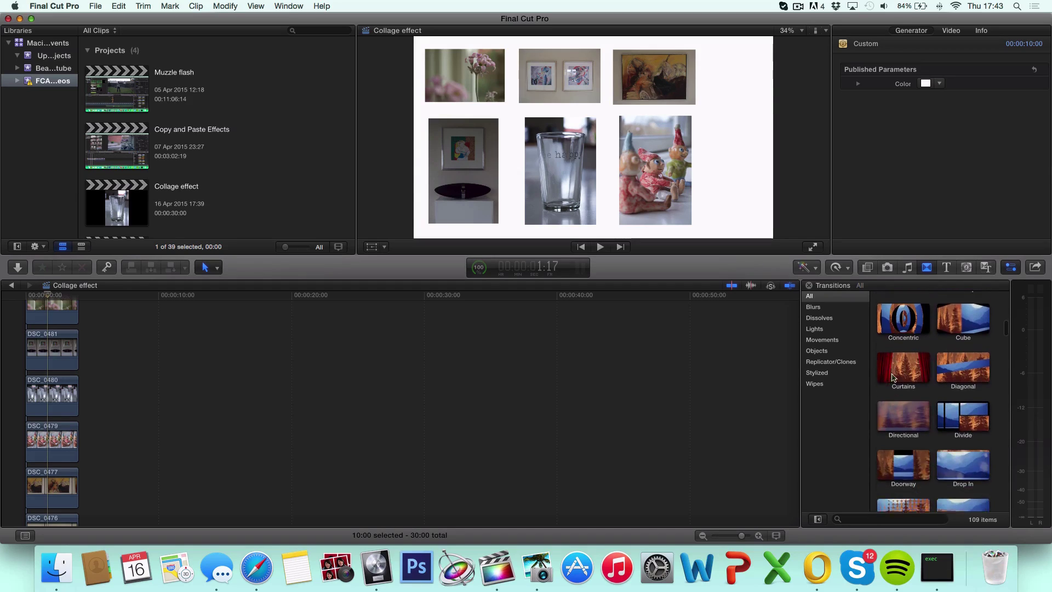
scroll(894, 378, "down", 6)
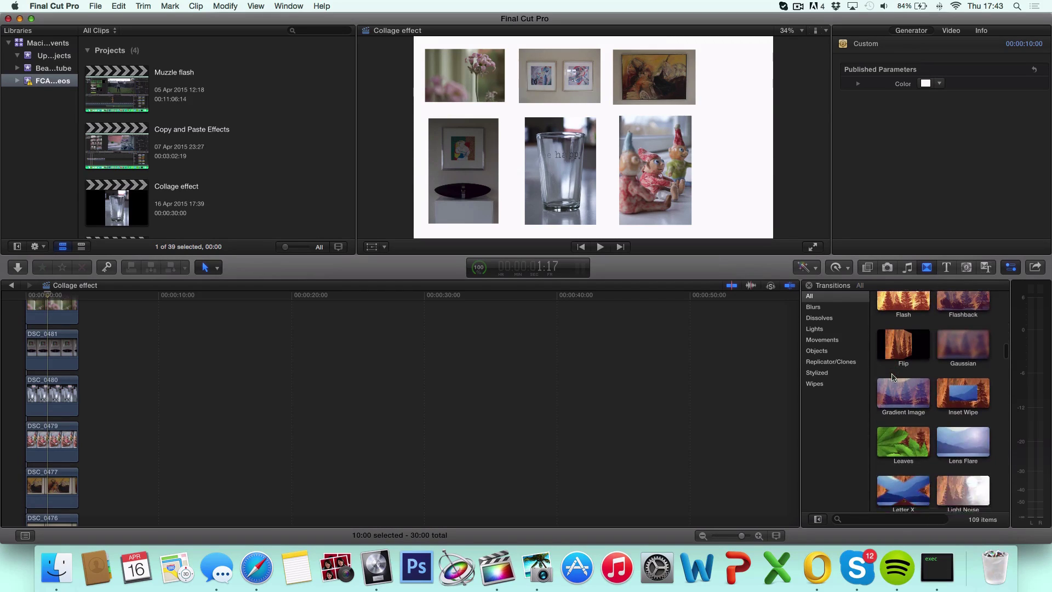
scroll(893, 379, "down", 6)
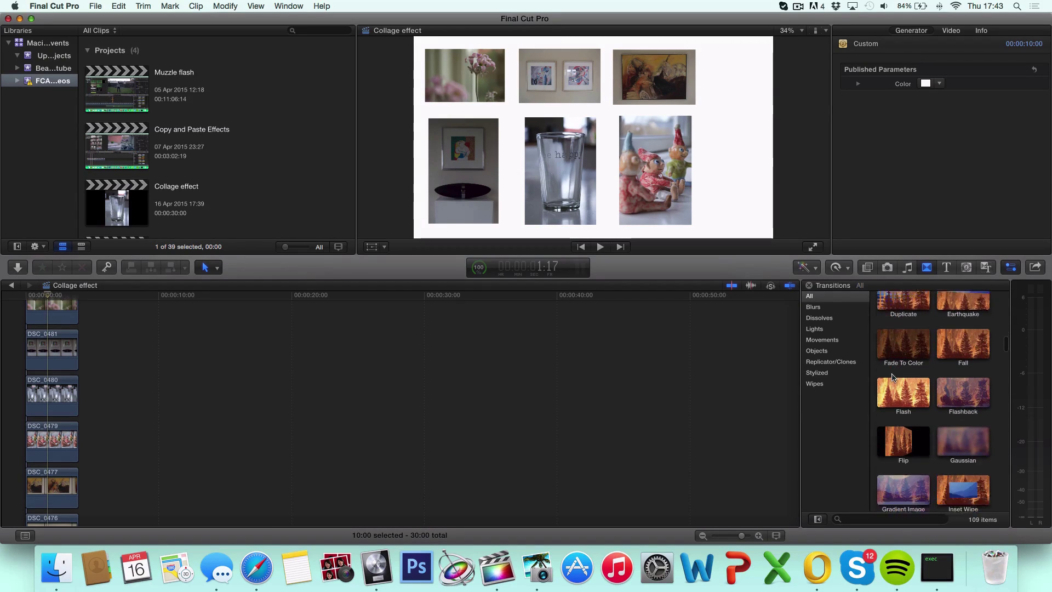
scroll(894, 378, "down", 8)
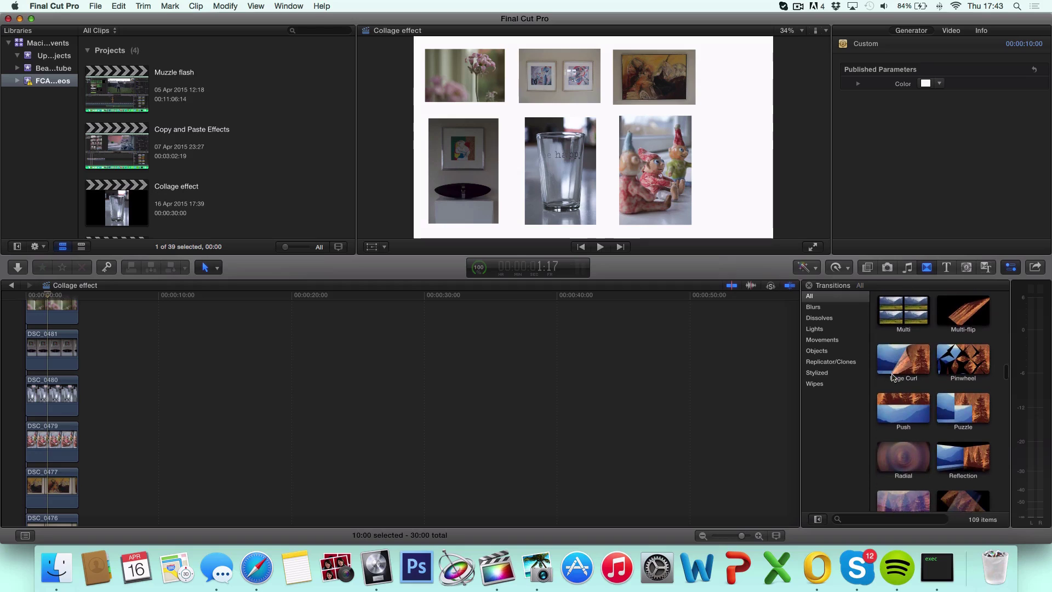
scroll(893, 378, "down", 5)
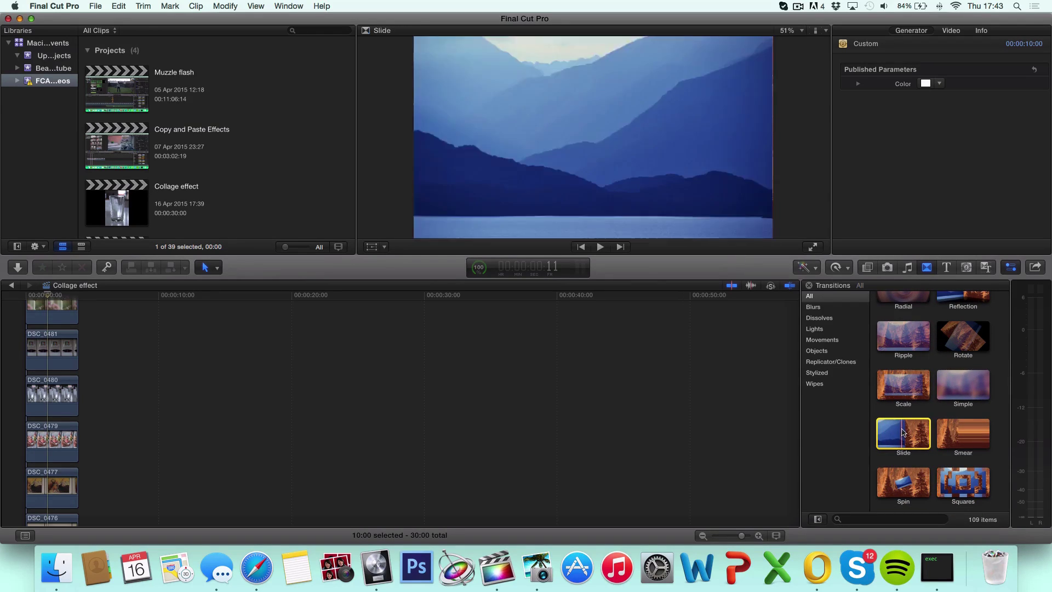
Add Slide transitions to the top photo clip, DSC_0481 and DSC_0476.
left_click_drag(903, 433, 53, 317)
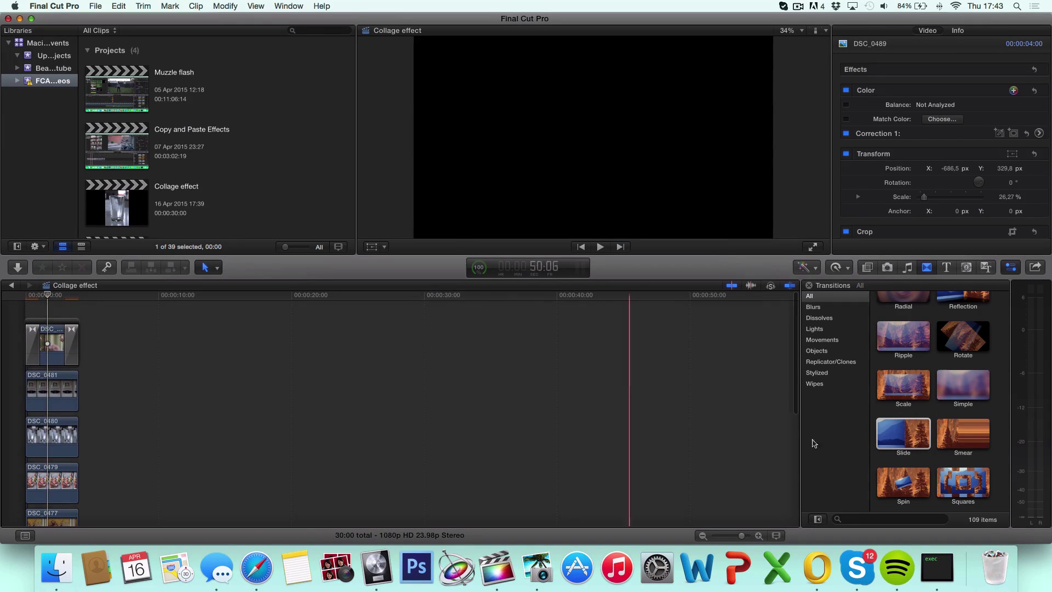
left_click_drag(899, 437, 48, 396)
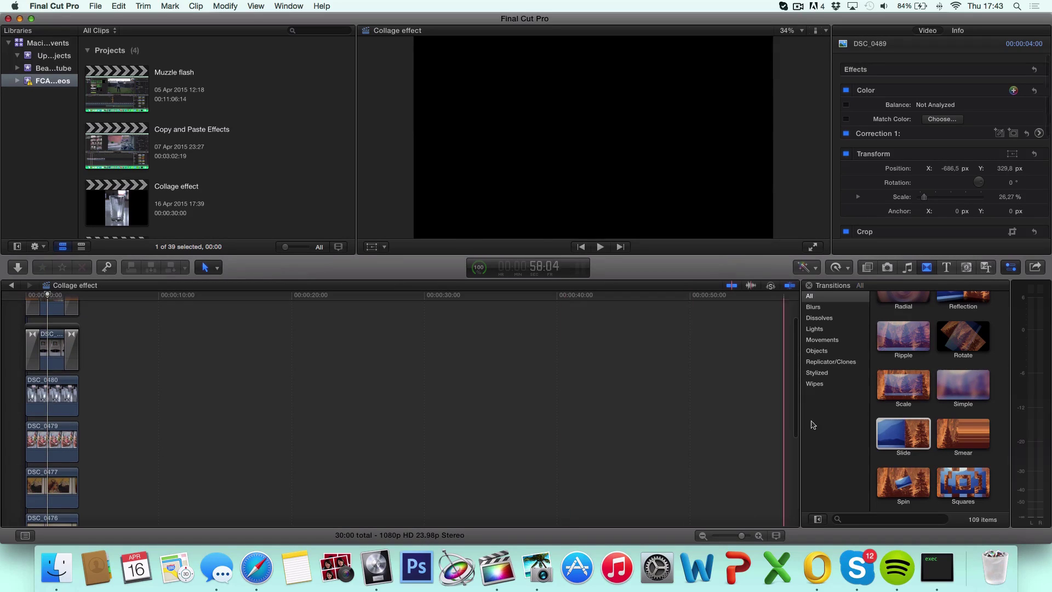
left_click_drag(904, 433, 62, 446)
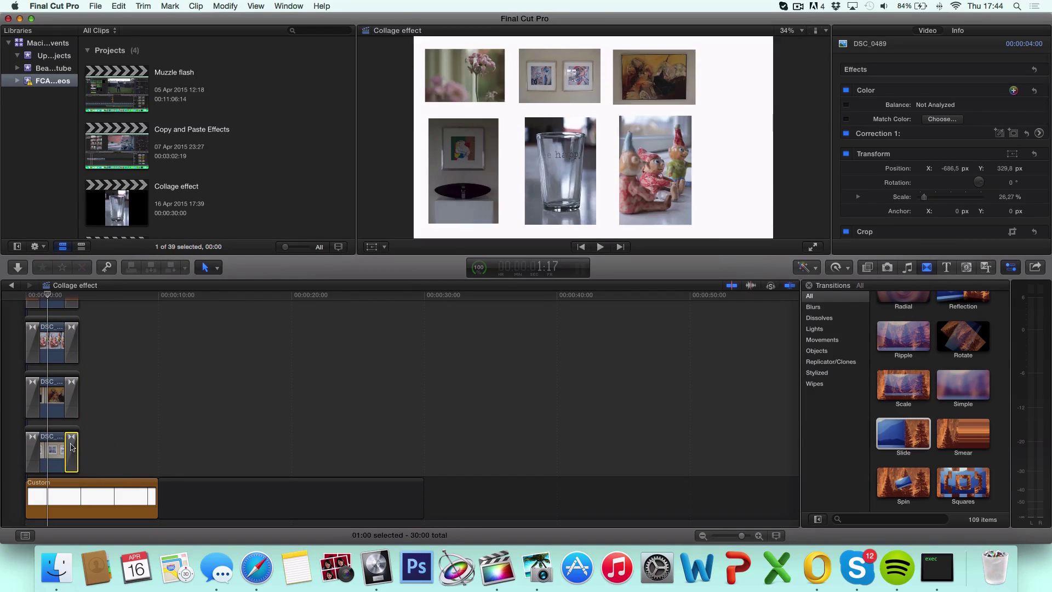
left_click(71, 446)
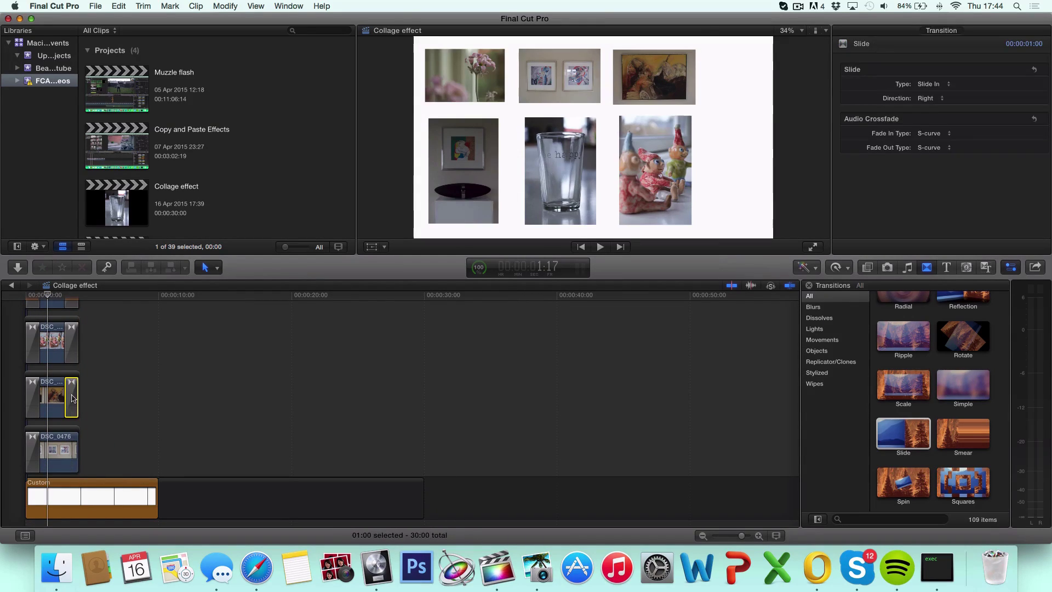
scroll(72, 399, "up", 2)
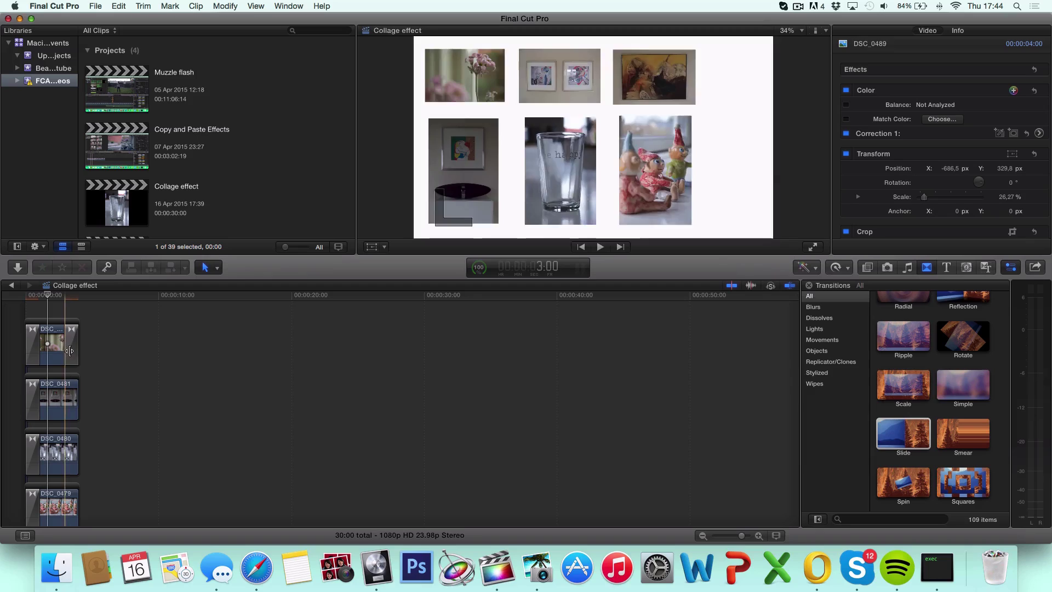
scroll(71, 378, "up", 3)
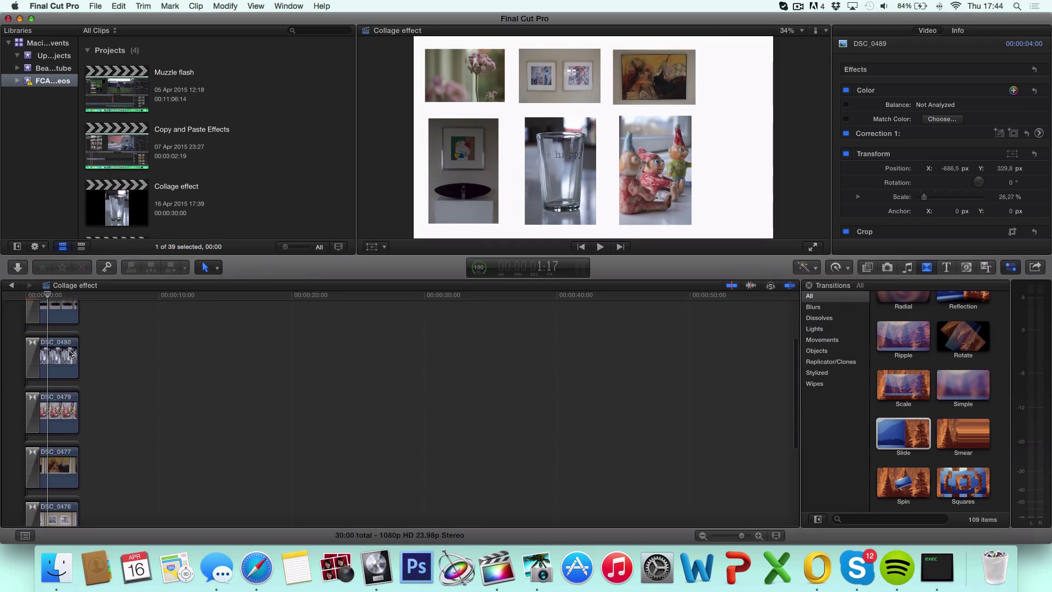
scroll(70, 353, "down", 5)
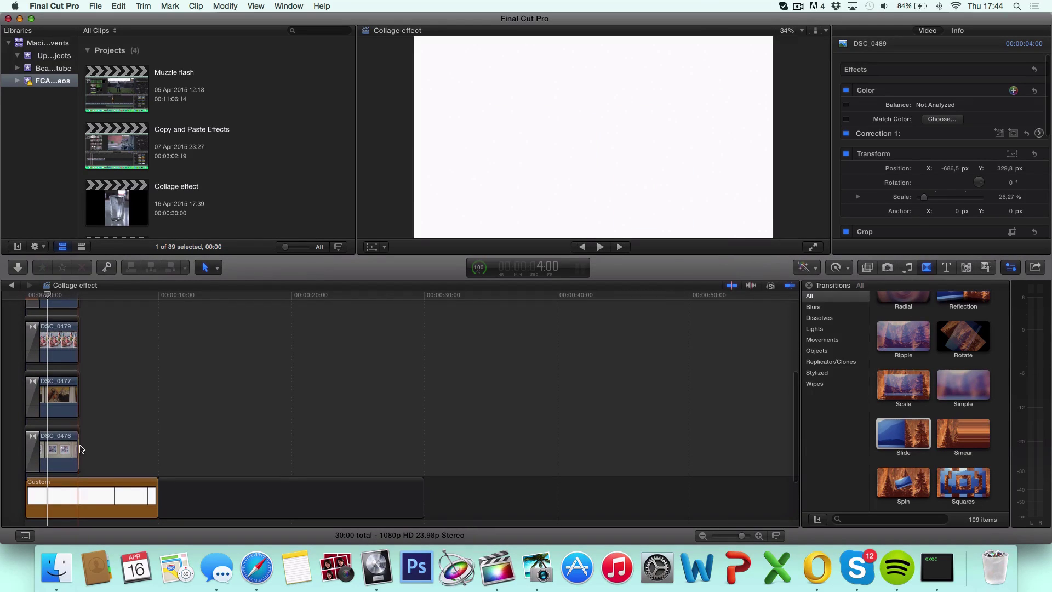
Extend DSC_0476, 0477, 0479, 0481 and 0489 so each ends at 10:00.
left_click_drag(79, 450, 157, 449)
left_click_drag(83, 402, 159, 402)
scroll(159, 403, "up", 6)
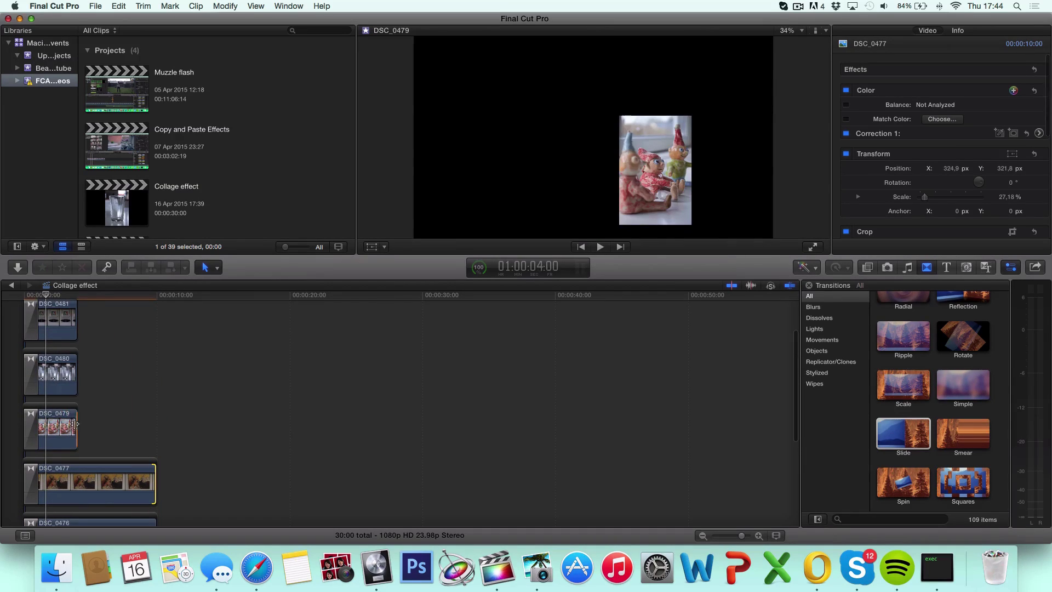
left_click_drag(75, 423, 159, 424)
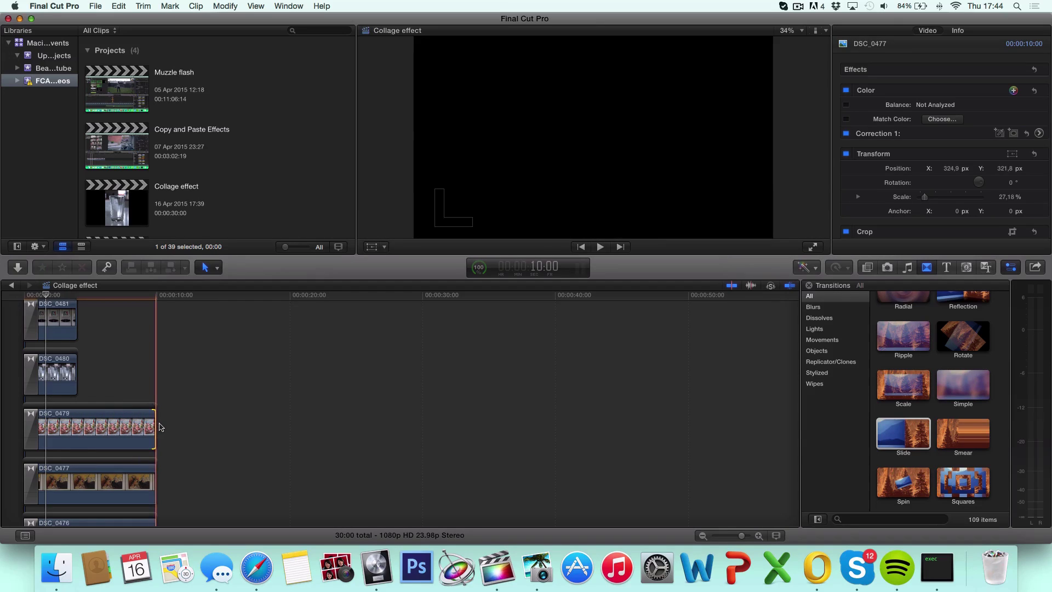
scroll(160, 427, "up", 2)
left_click_drag(75, 422, 153, 422)
scroll(82, 406, "up", 2)
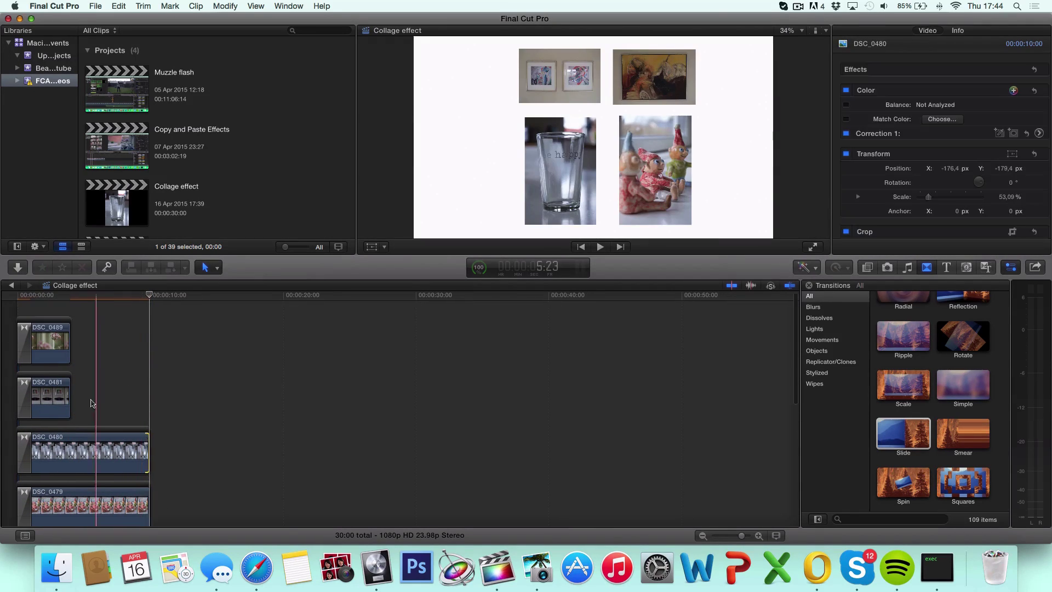
left_click_drag(70, 394, 146, 399)
left_click_drag(70, 342, 146, 343)
scroll(143, 349, "down", 8)
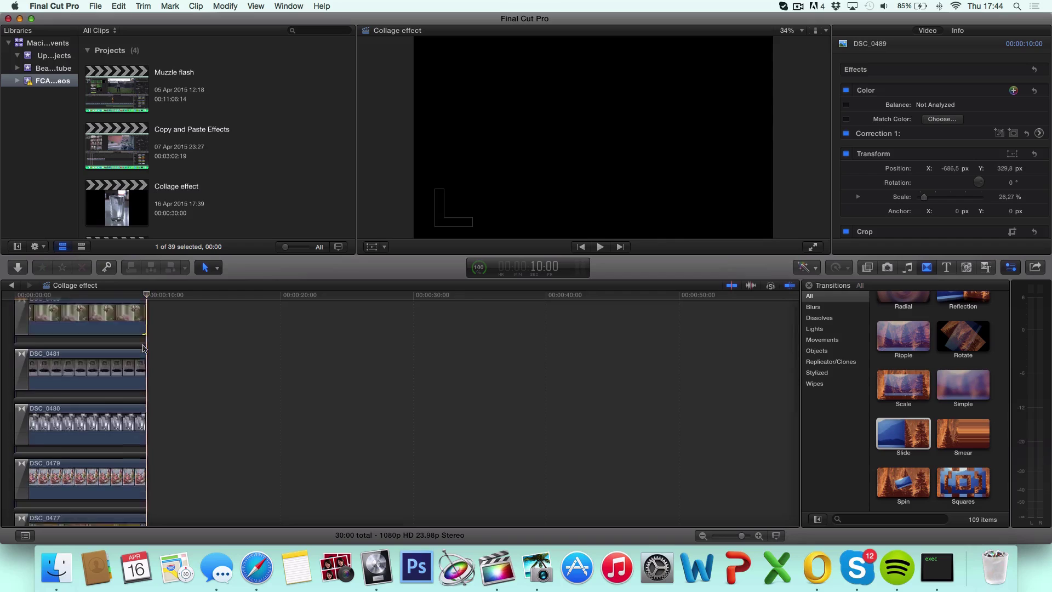
Delete the gap after the Custom background and play the 10-second collage.
left_click(165, 503)
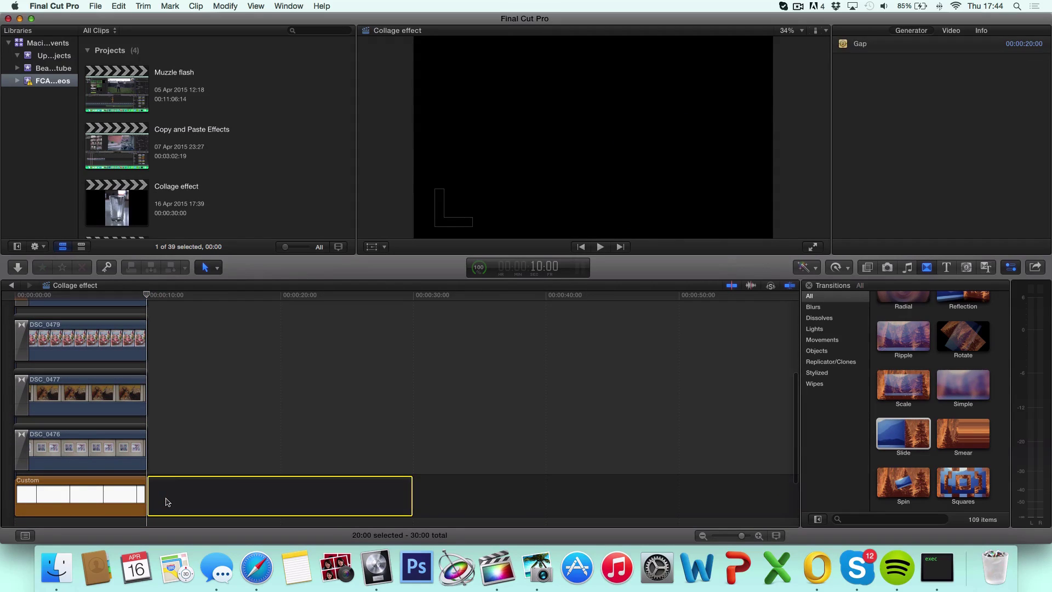
key("Delete")
key("space")
scroll(7, 405, "left", 2)
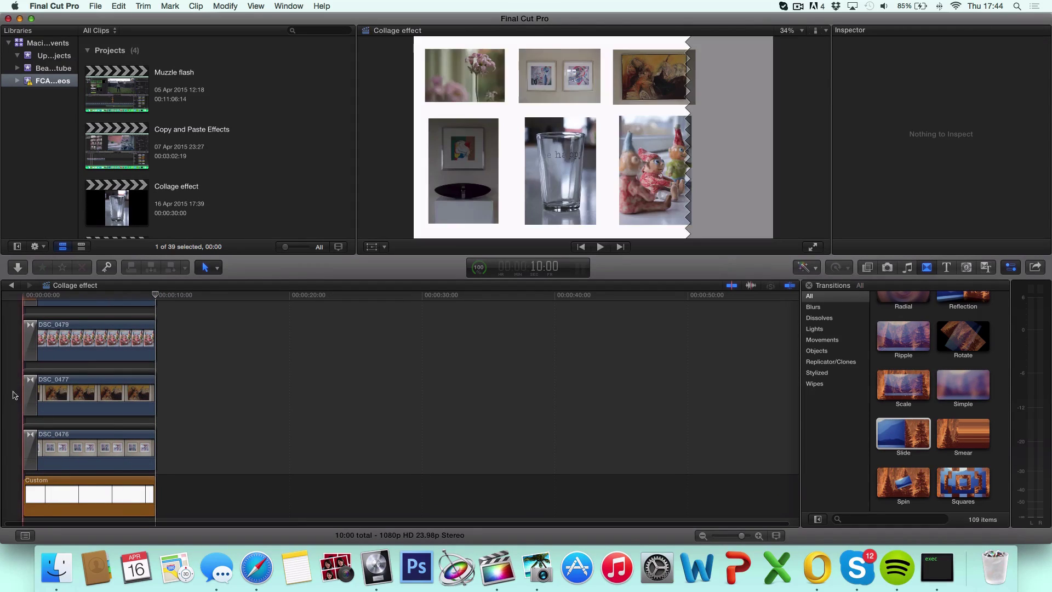
Stop playback and delay the starts of DSC_0477 by 00:12 and DSC_0479.
left_click(34, 438)
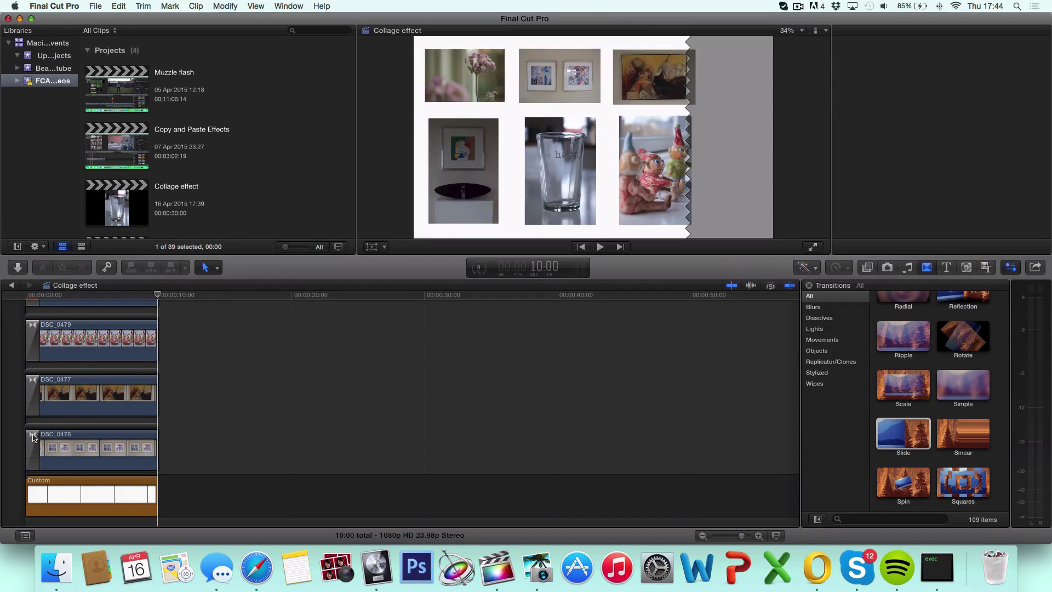
left_click(33, 390)
left_click_drag(33, 389, 50, 336)
scroll(35, 373, "up", 2)
left_click(28, 353)
scroll(37, 346, "up", 2)
Delay the starts of DSC_0480, DSC_0481 and DSC_0489, the last by about 01:12.
left_click(31, 334)
scroll(50, 337, "up", 2)
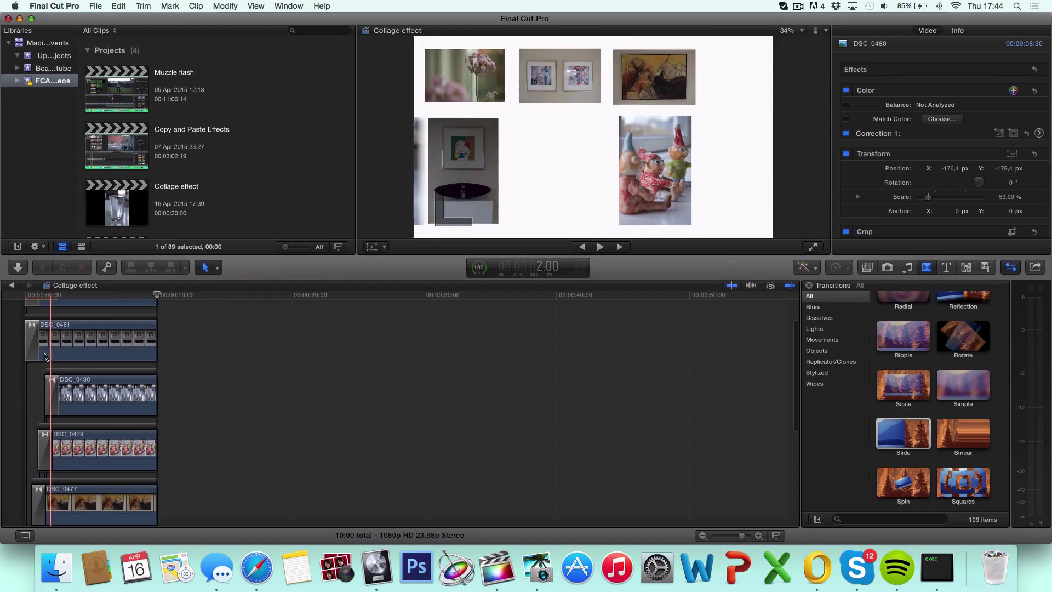
left_click(51, 379)
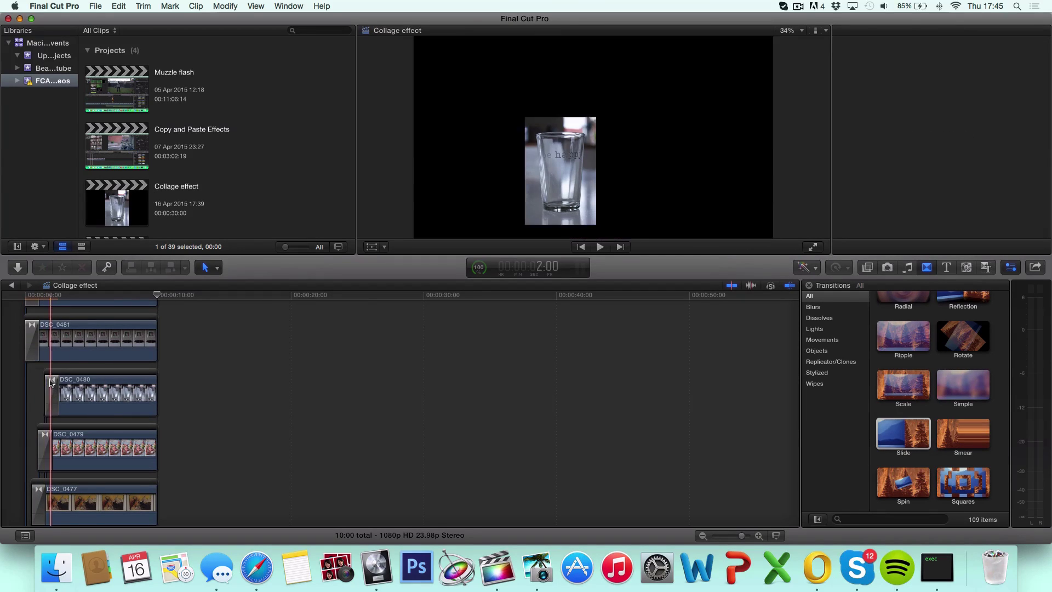
scroll(41, 375, "up", 2)
left_click(30, 369)
left_click_drag(31, 365, 61, 336)
scroll(58, 361, "up", 1)
left_click(32, 337)
left_click(32, 337)
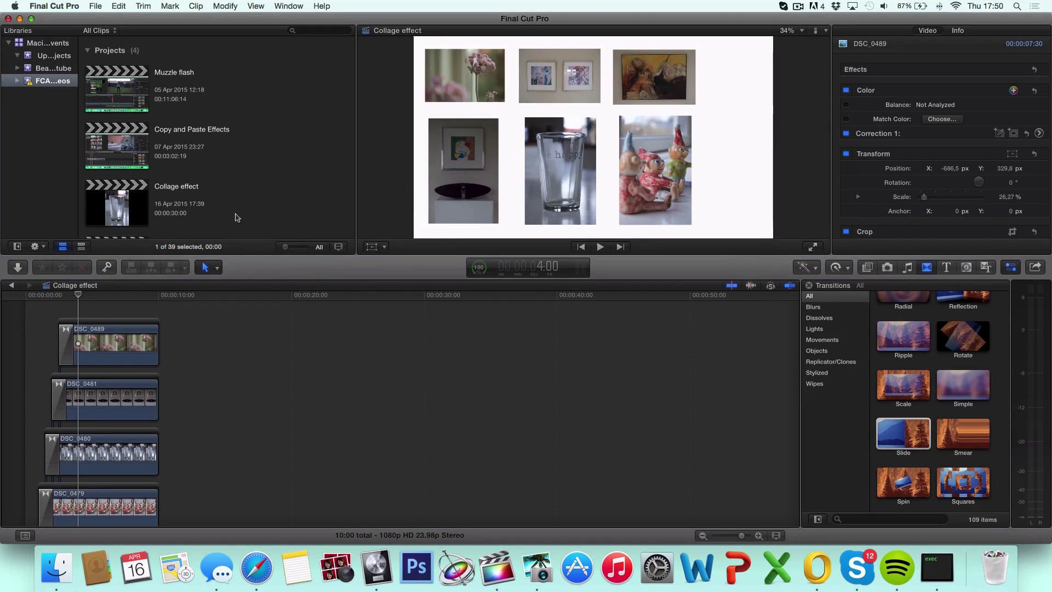
left_click(28, 303)
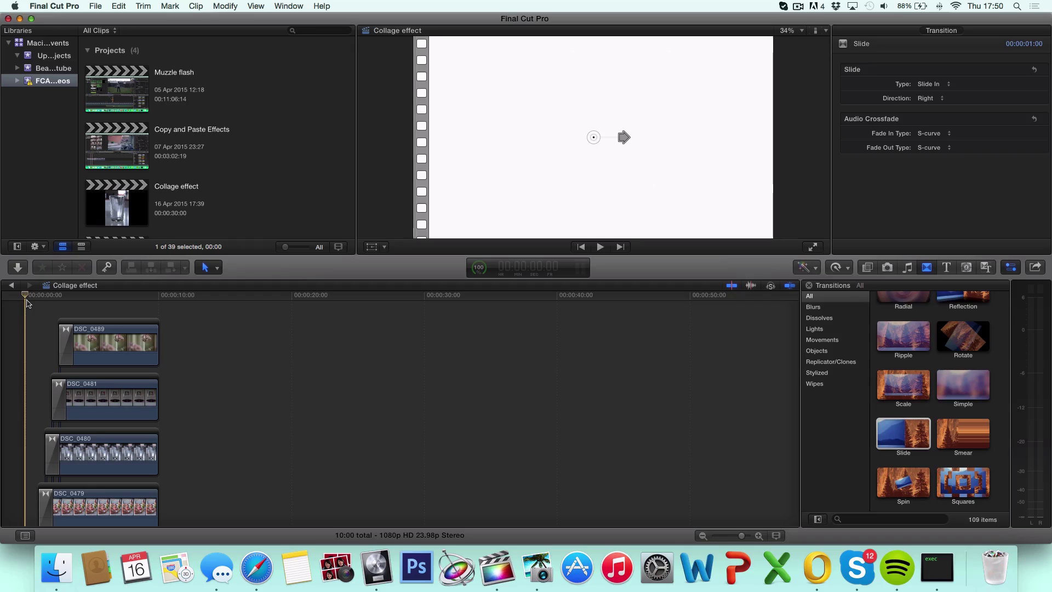
key("space")
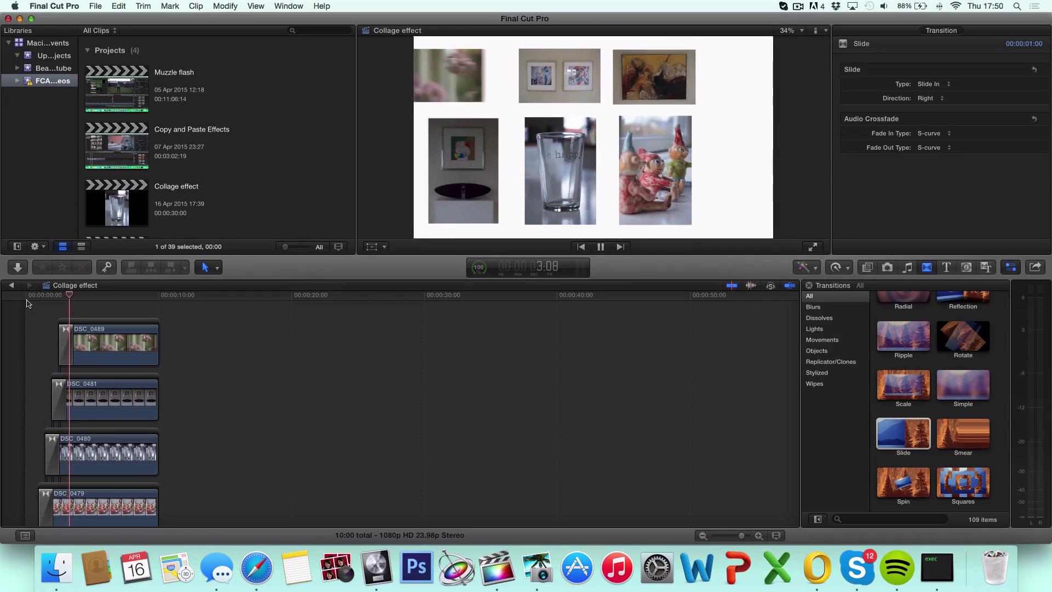
key("space")
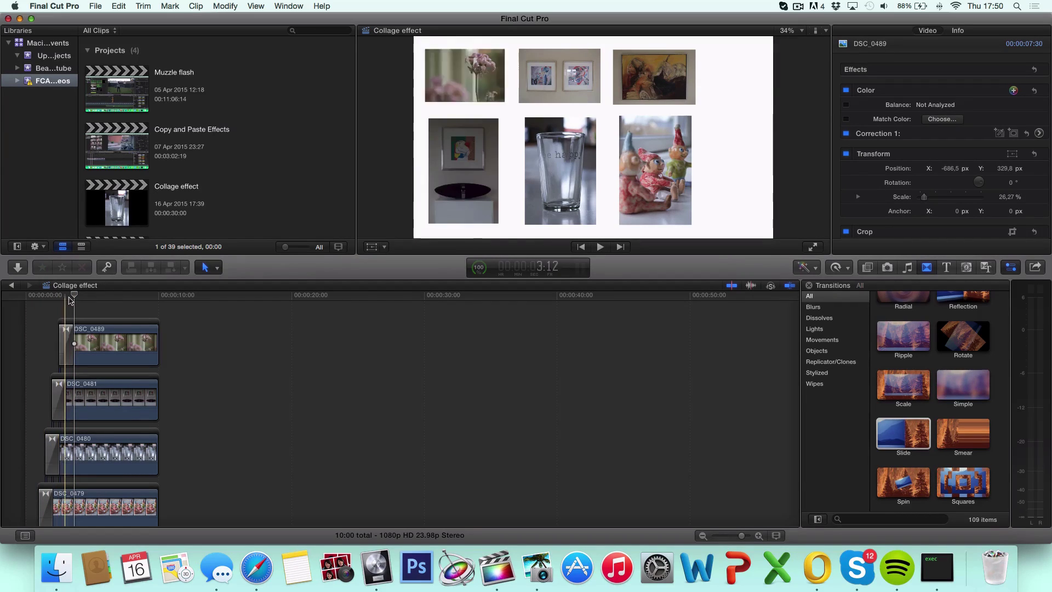
left_click(65, 299)
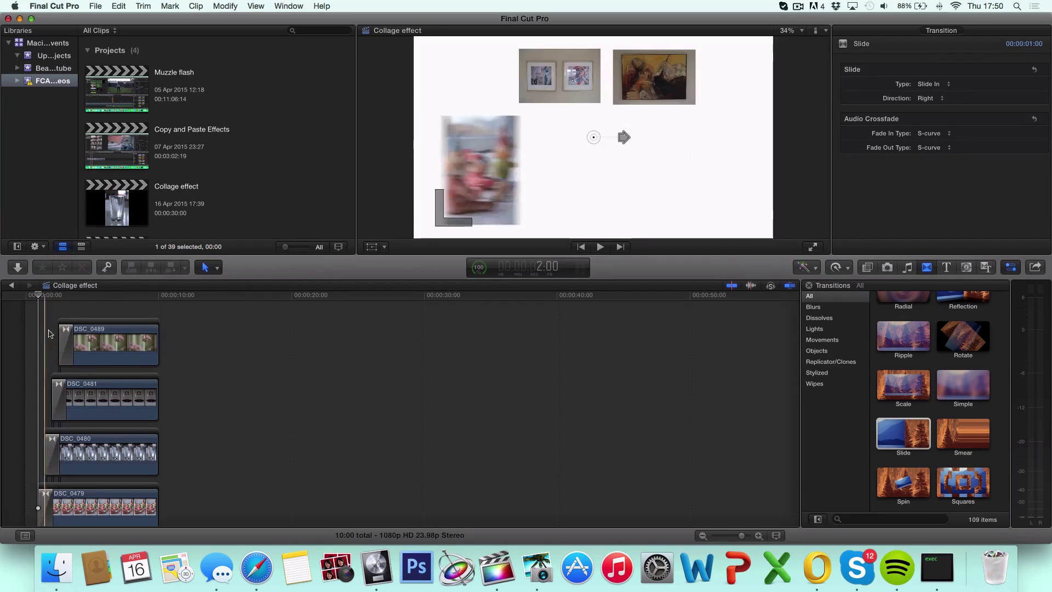
left_click(23, 301)
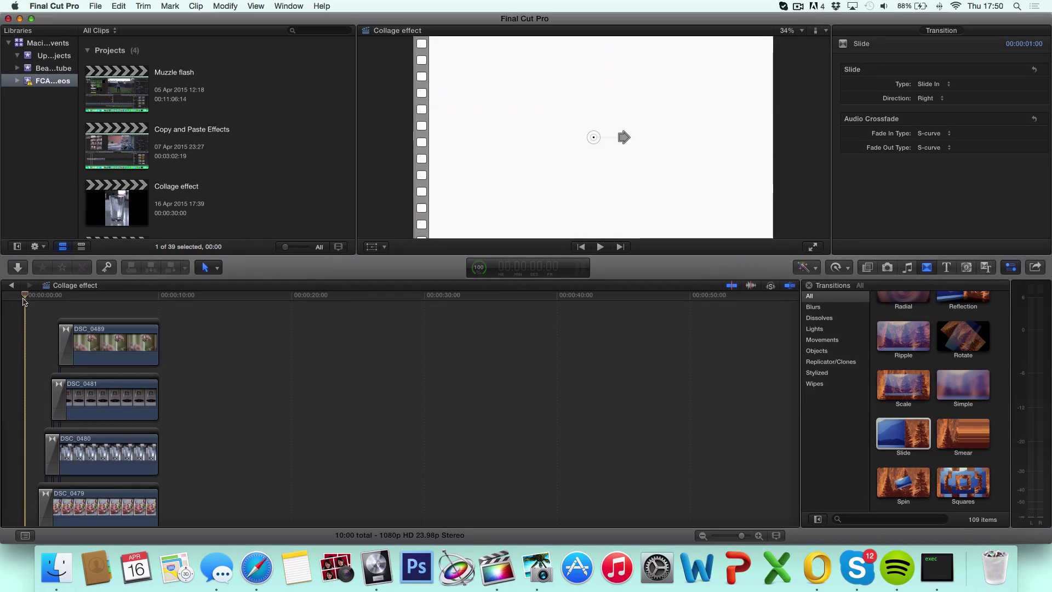